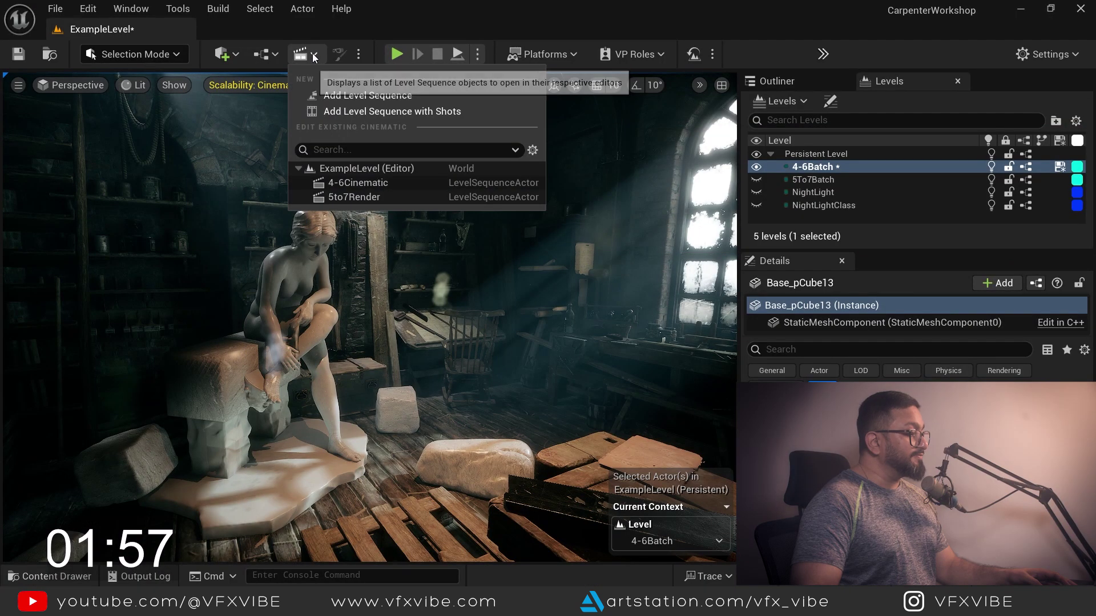
# - Create a new level sequence and save it as 'Crypto'
pyautogui.click(355, 98)
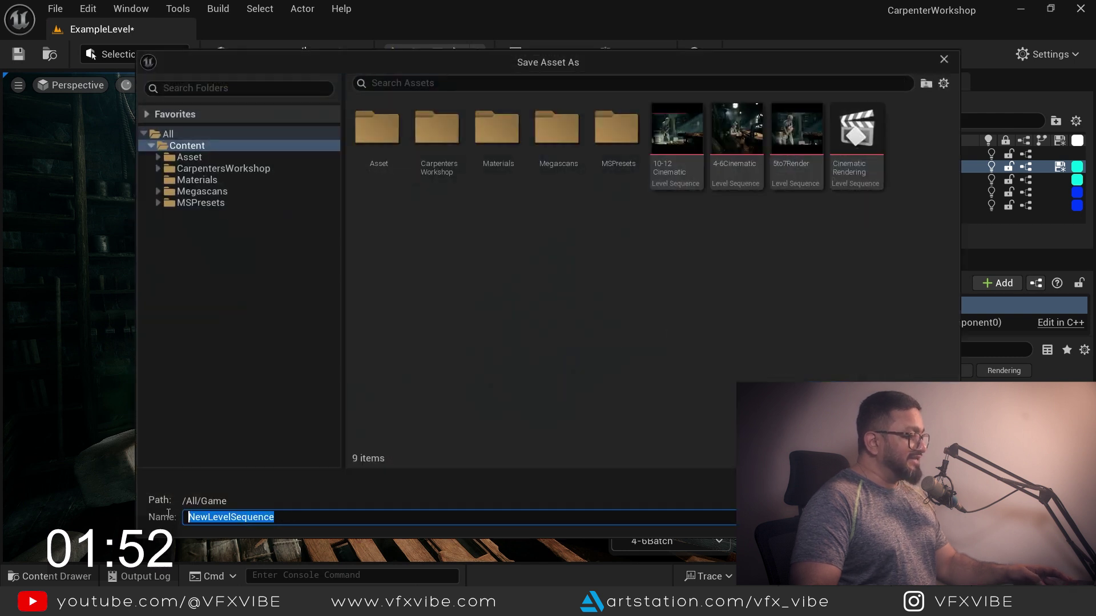
pyautogui.write('Crypto')
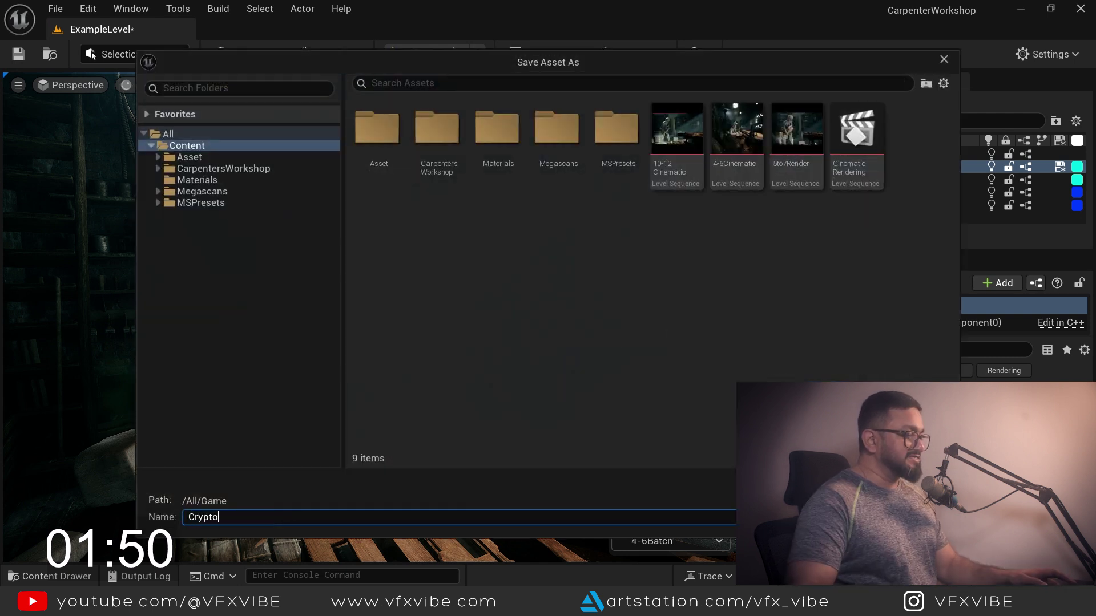
pyautogui.press('Return')
# - Find CineCameraActor with an Outliner search for 'cine', add it to the Crypto sequence, and minimize Sequencer
pyautogui.click(776, 82)
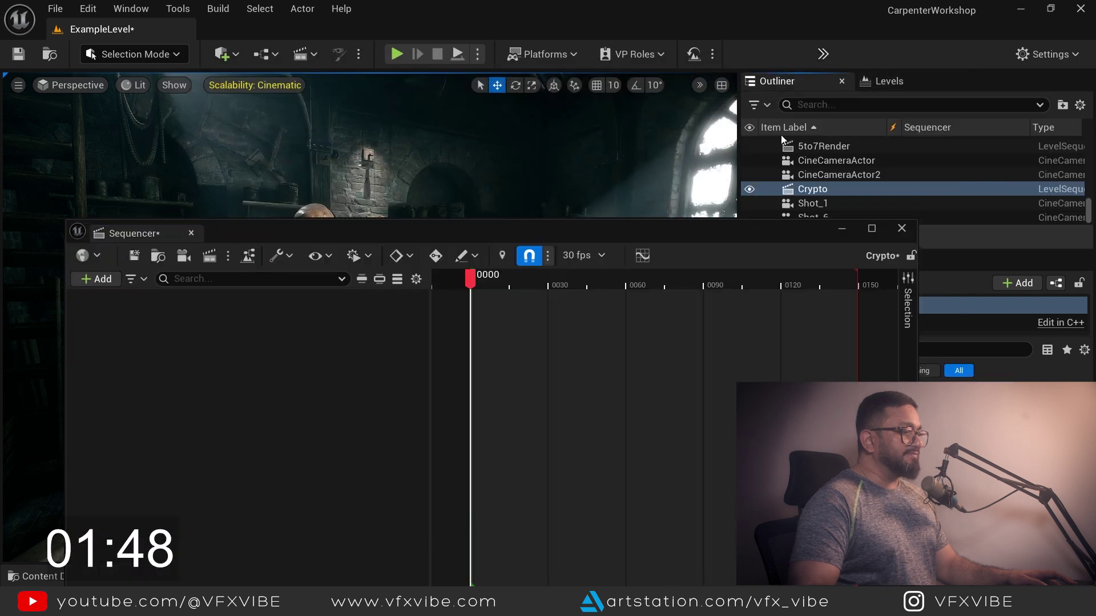
pyautogui.moveTo(765, 231); pyautogui.dragTo(767, 250)
pyautogui.click(816, 104)
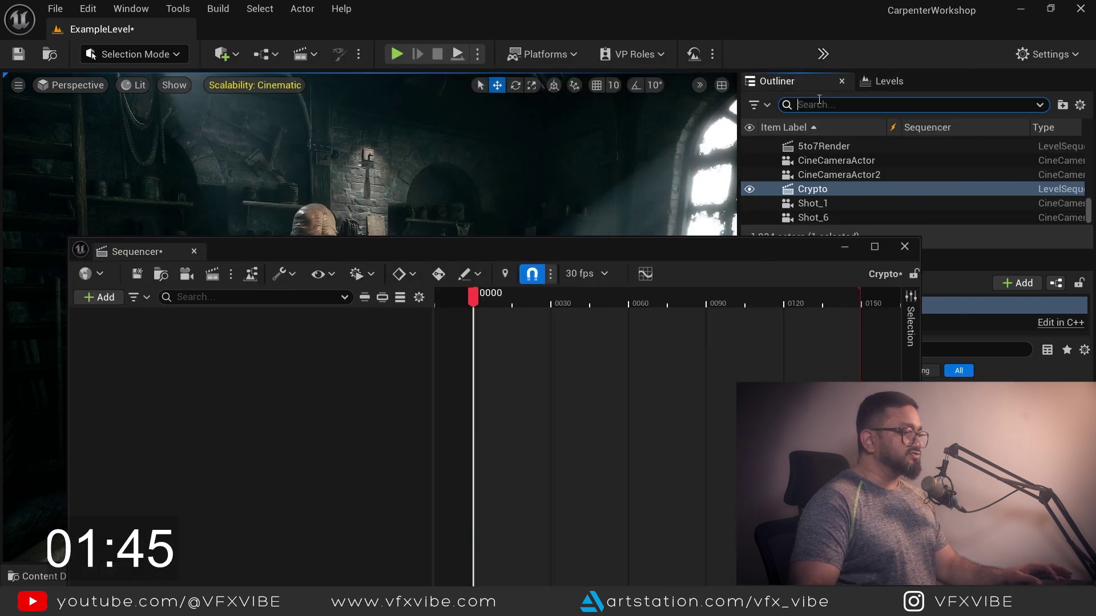
pyautogui.write('cine')
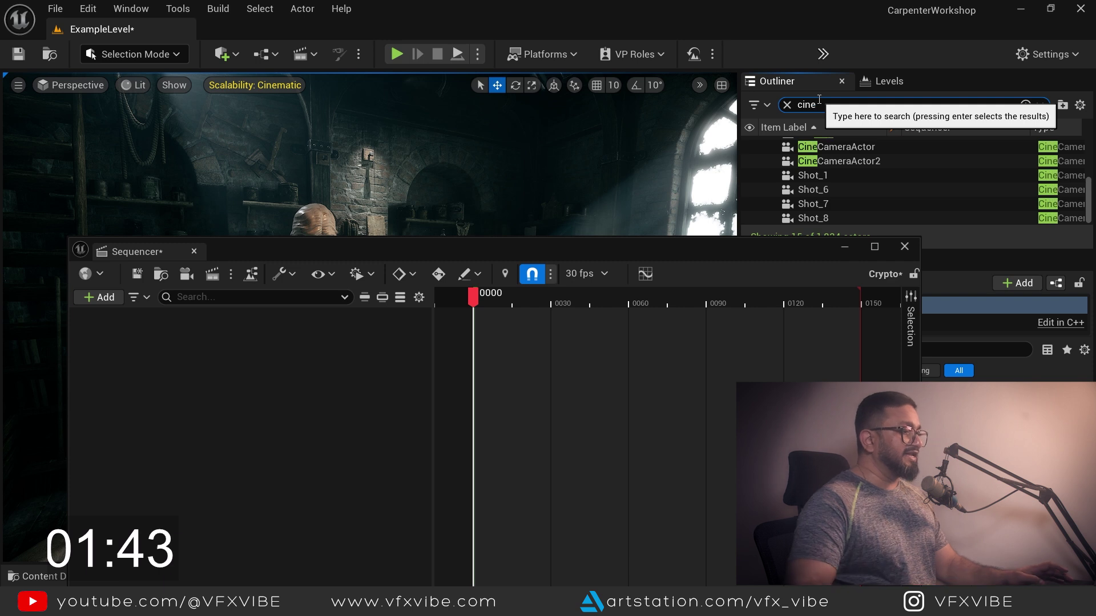
pyautogui.press('Return')
pyautogui.moveTo(568, 321); pyautogui.dragTo(197, 385)
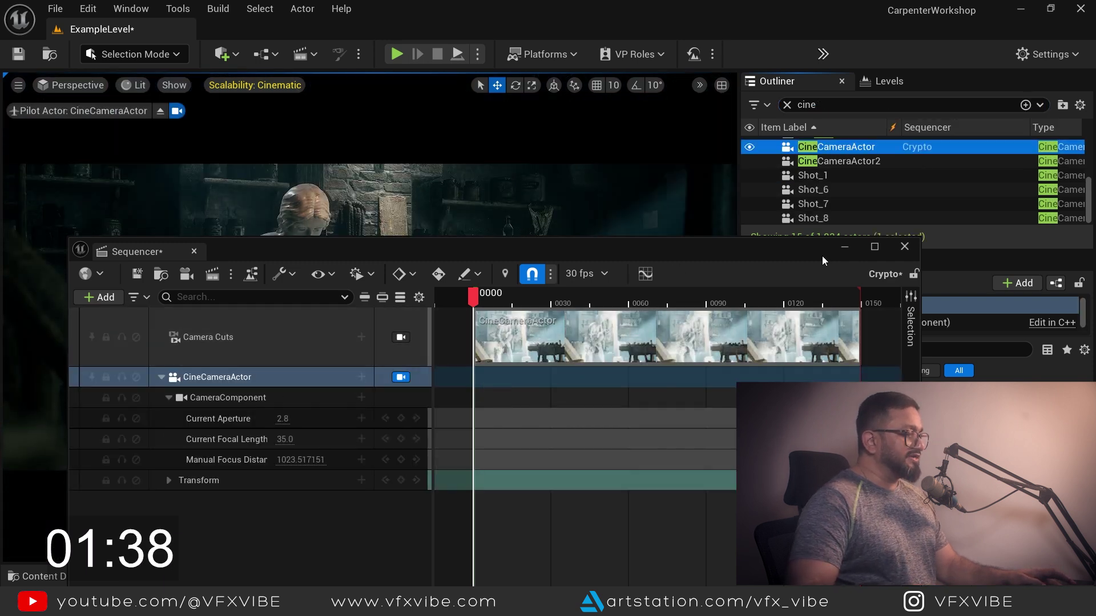
pyautogui.click(844, 249)
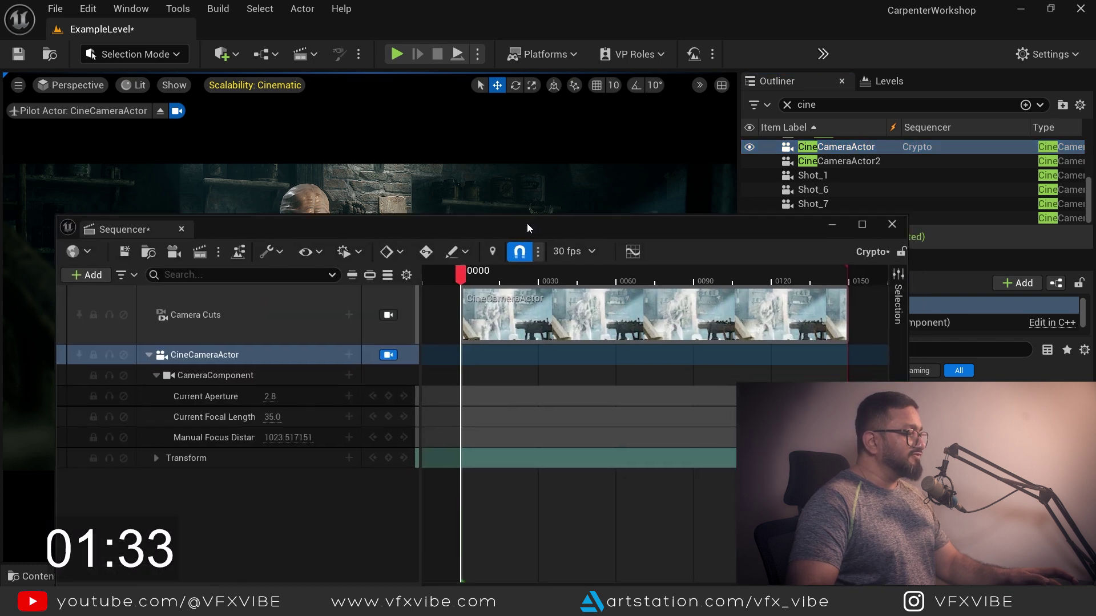
# - Confirm in Plugins, filtered by 'movie', that Movie Render Queue Additional Render Passes is enabled
pyautogui.moveTo(526, 223); pyautogui.dragTo(562, 169)
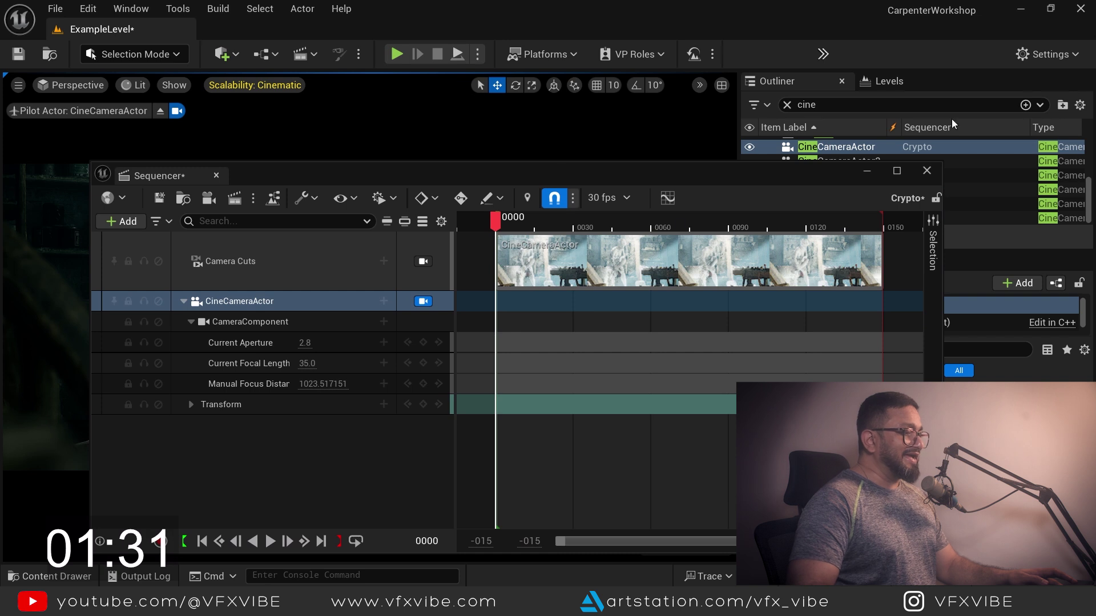
pyautogui.click(1071, 58)
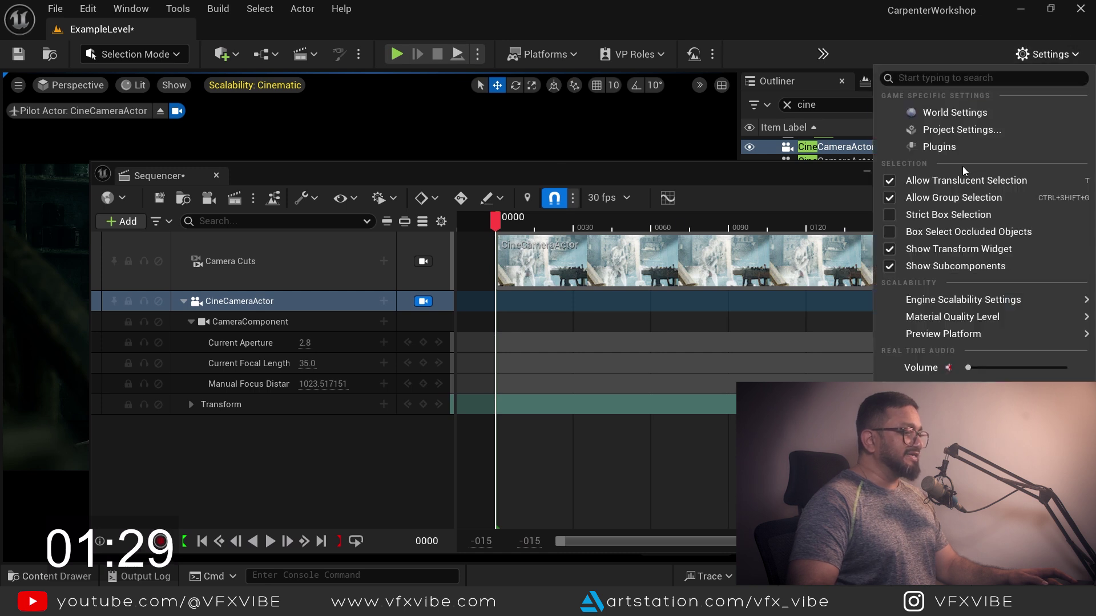
pyautogui.click(938, 147)
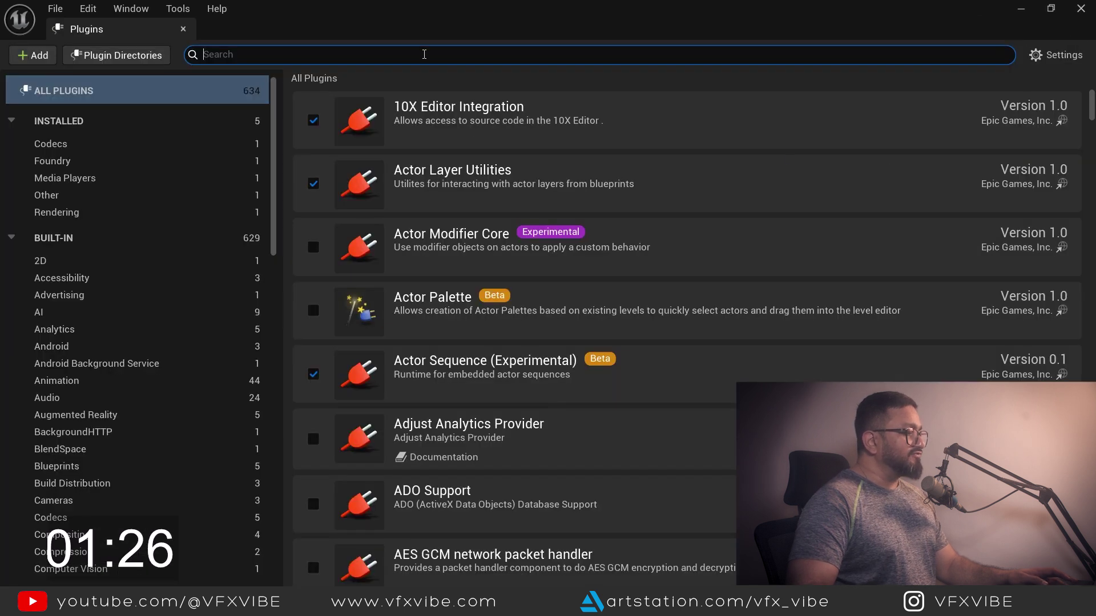
pyautogui.write('movie')
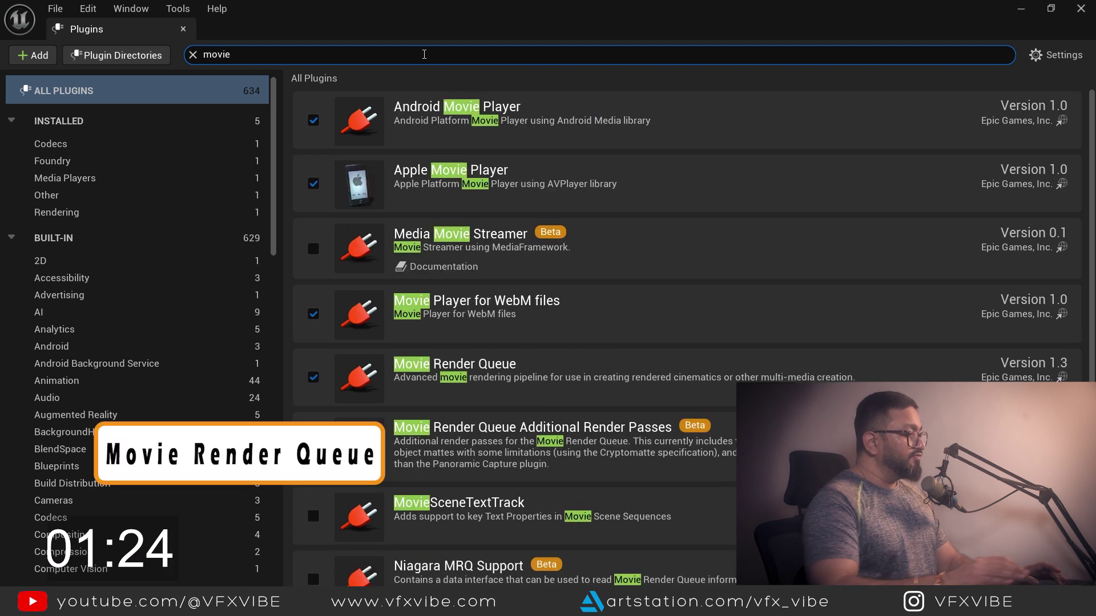
pyautogui.scroll(-3, 536, 357)
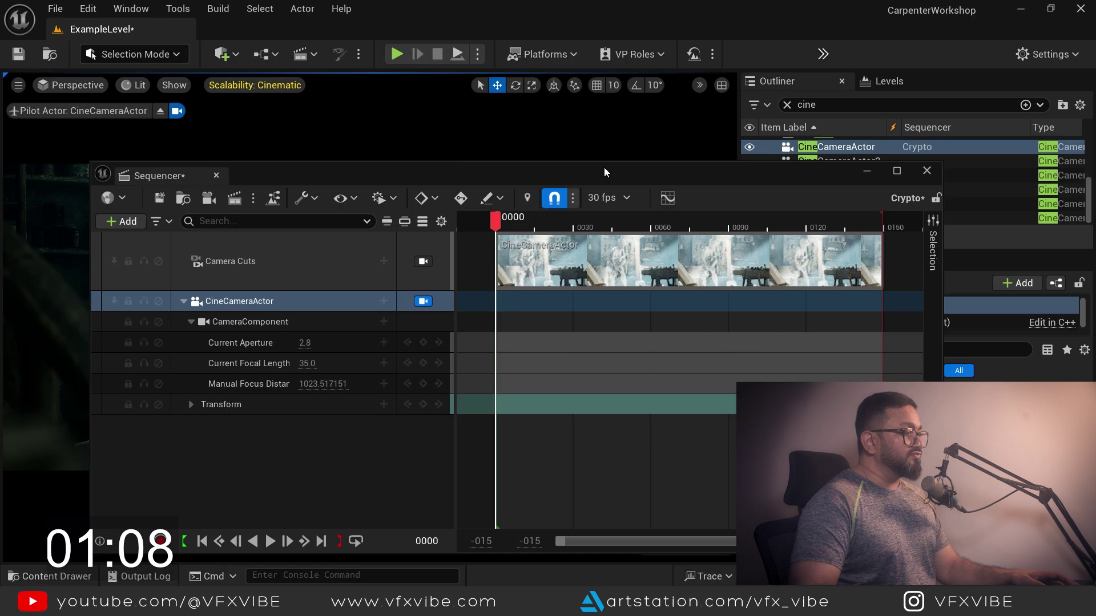
pyautogui.moveTo(604, 167); pyautogui.dragTo(570, 135)
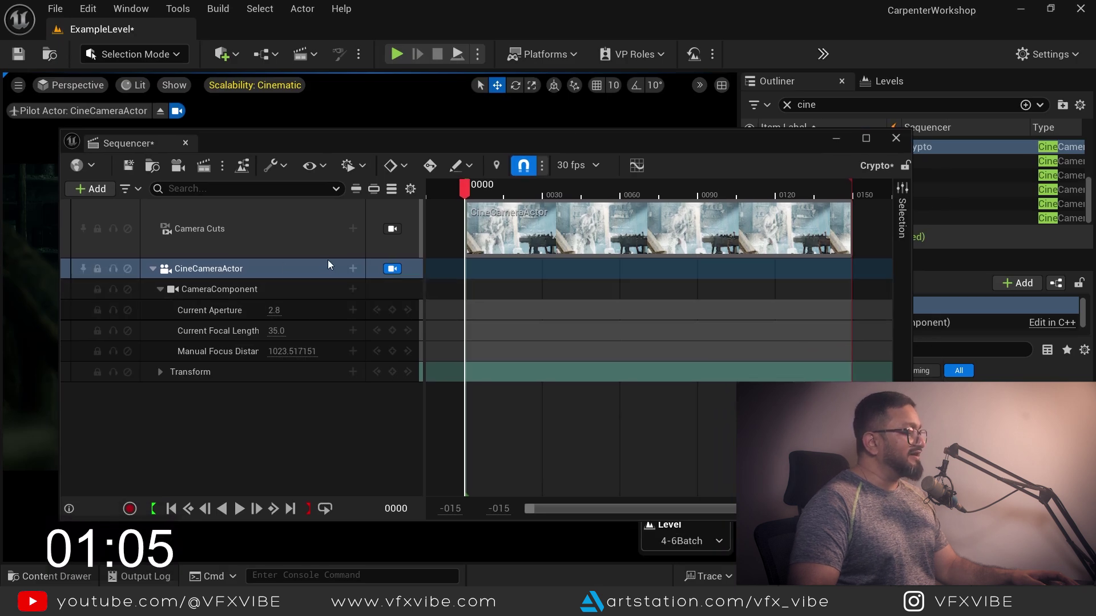
# - Set Sequencer's render method to Movie Render Queue and queue the Crypto sequence as a job
pyautogui.click(222, 166)
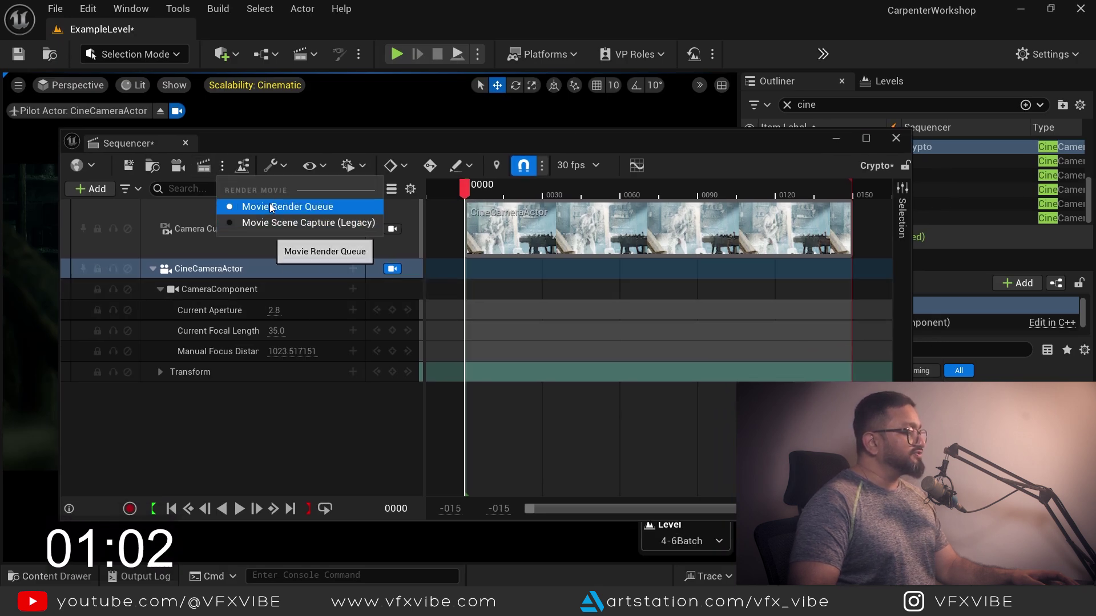
pyautogui.click(268, 206)
pyautogui.click(204, 166)
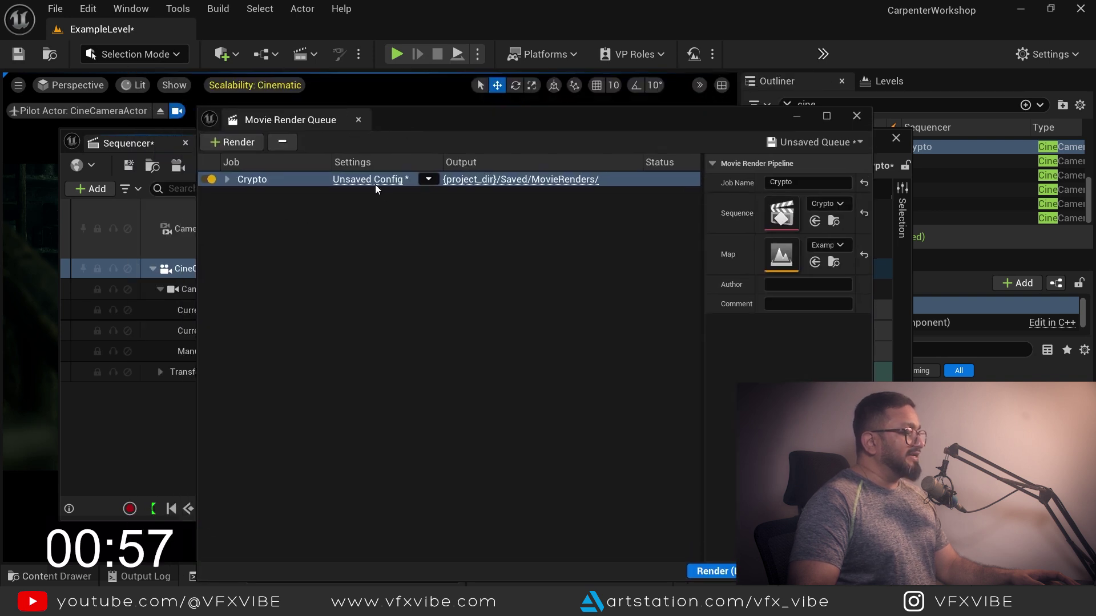
# - Set the job's output directory on drive D and the file name format to {Crypto}.{frame_number}
pyautogui.click(368, 180)
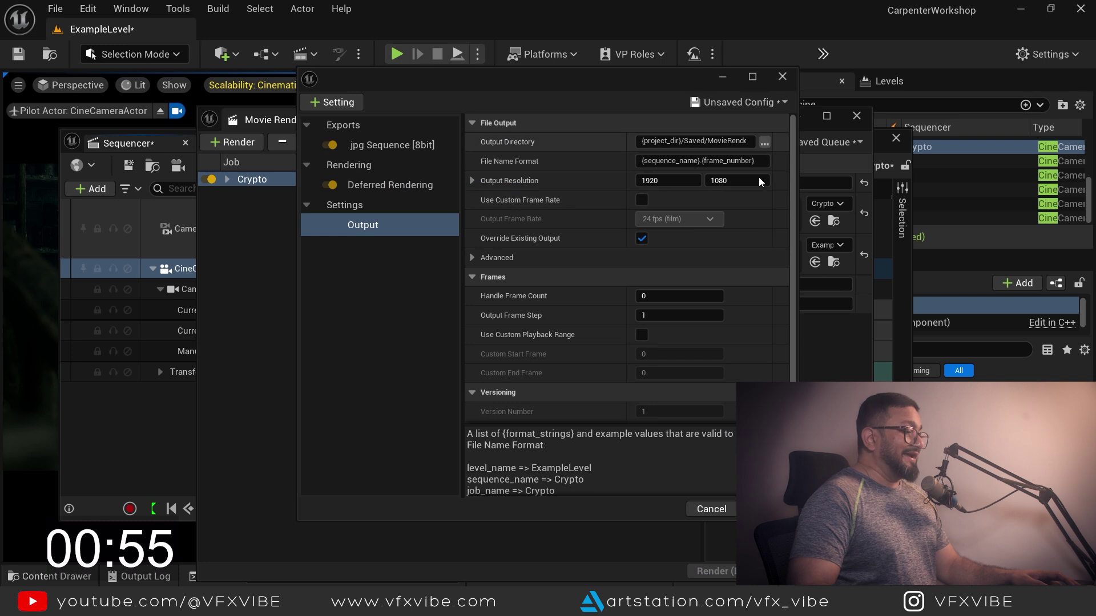
pyautogui.click(790, 141)
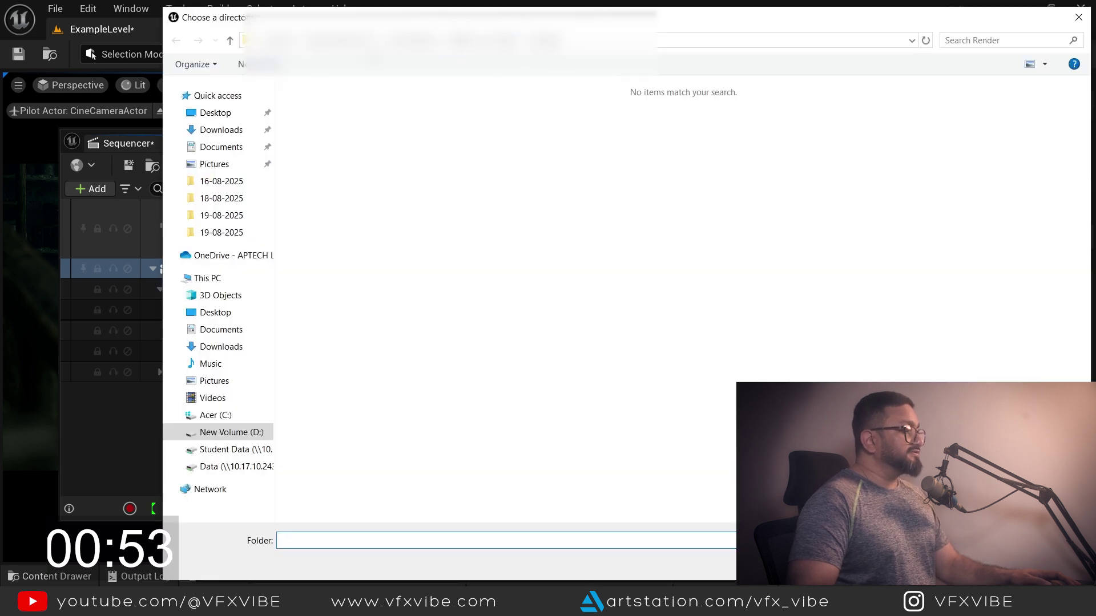
pyautogui.press('Return')
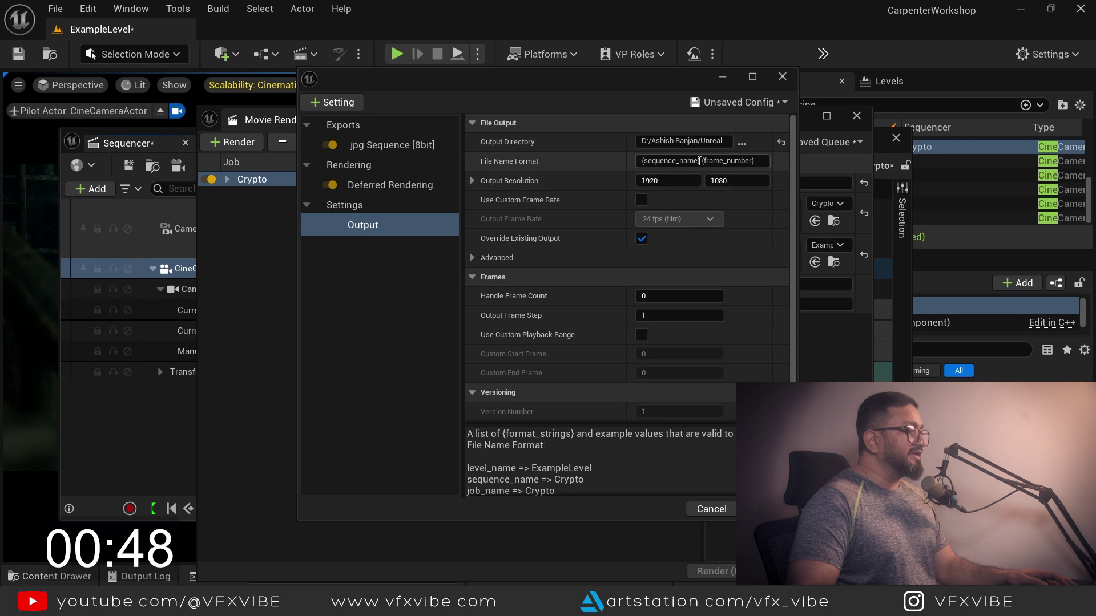
pyautogui.doubleClick(679, 161)
pyautogui.write('Crypto')
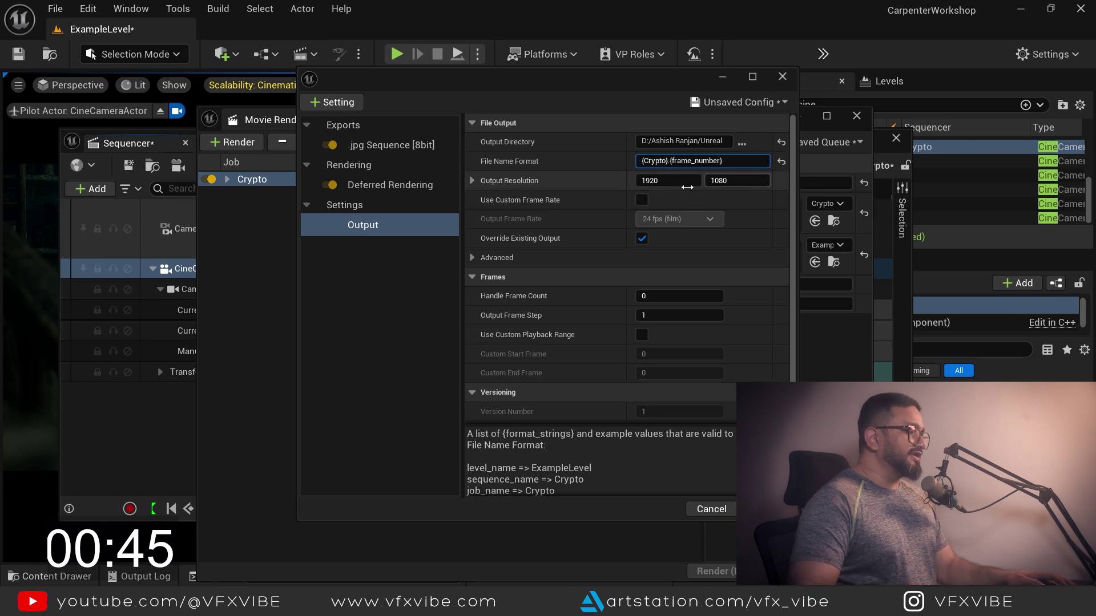
pyautogui.moveTo(525, 86); pyautogui.dragTo(537, 106)
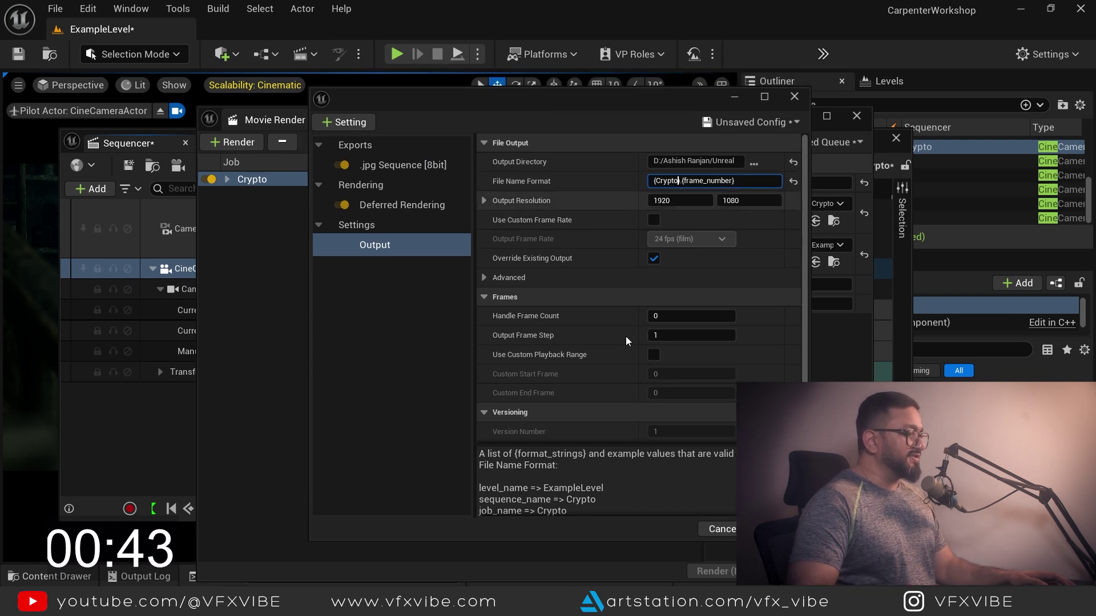
# - Enable Use Custom Playback Range with start frame 5 and end frame 7
pyautogui.click(653, 355)
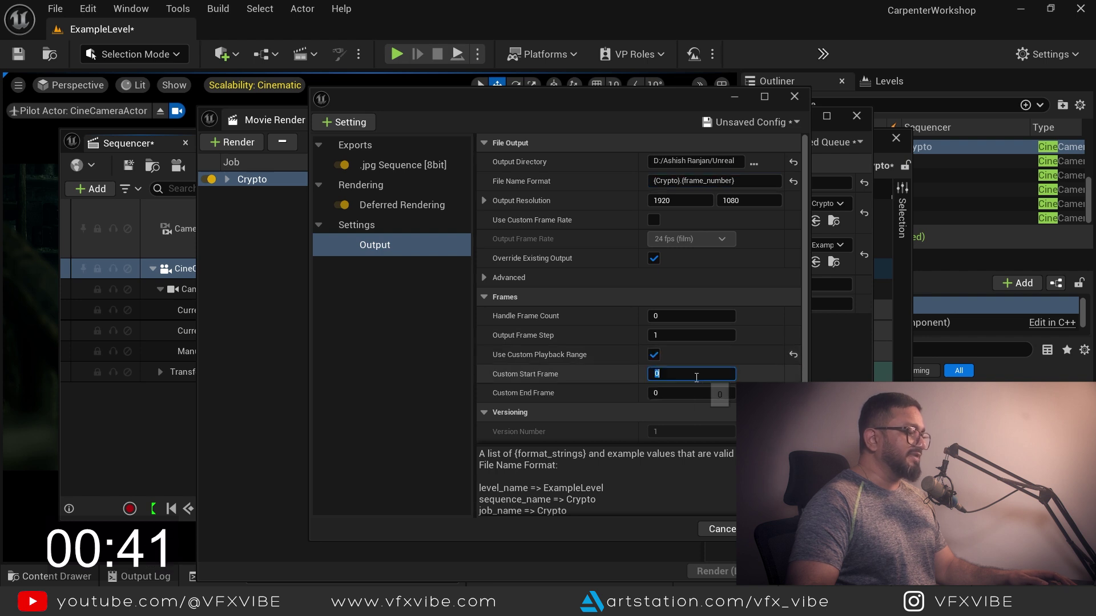
pyautogui.write('5')
pyautogui.click(668, 394)
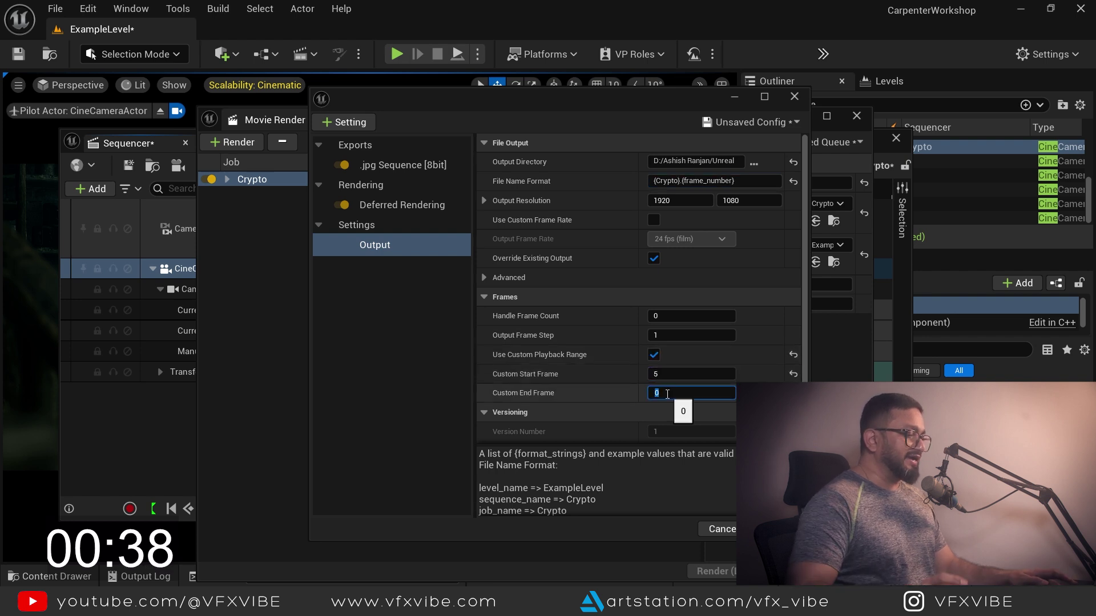
pyautogui.write('7')
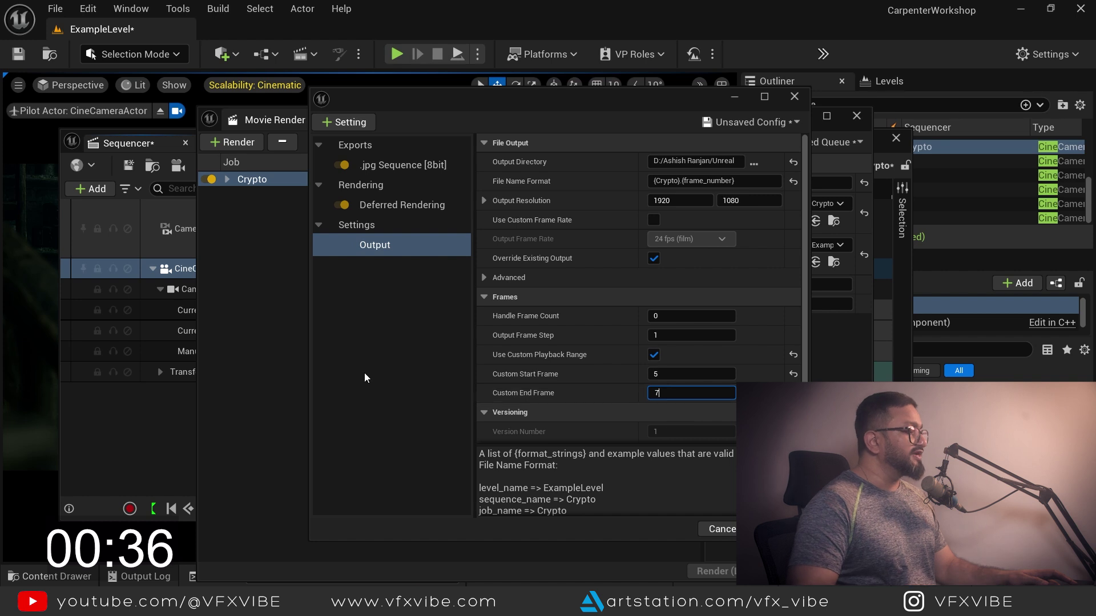
pyautogui.click(402, 166)
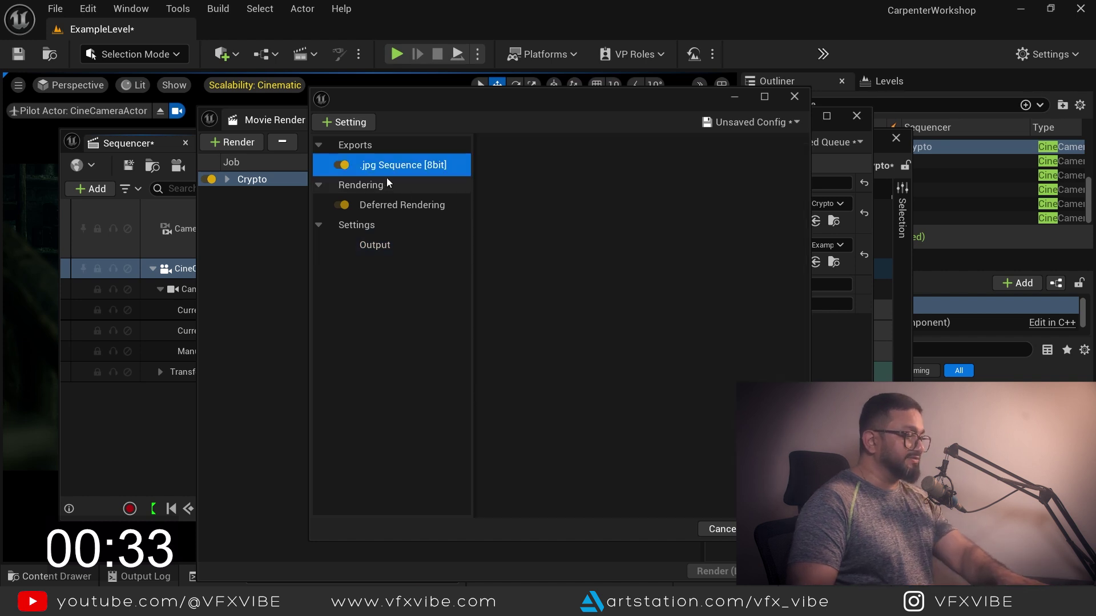
# - Replace the .jpg Sequence [8bit] export with an .exr Sequence [16bit] output
pyautogui.press('Delete')
pyautogui.click(349, 124)
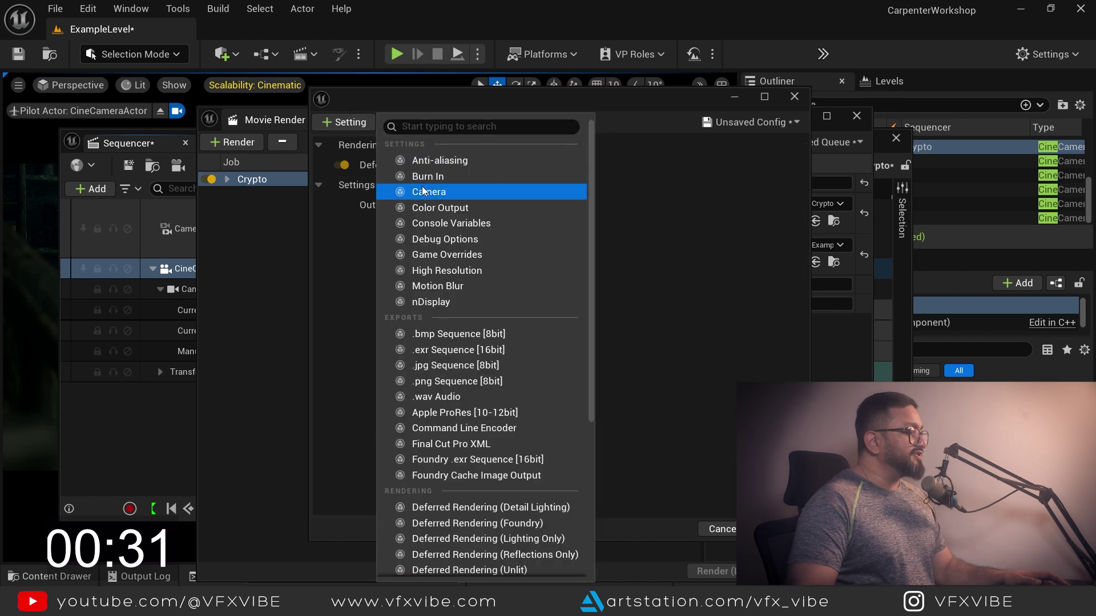
pyautogui.click(464, 350)
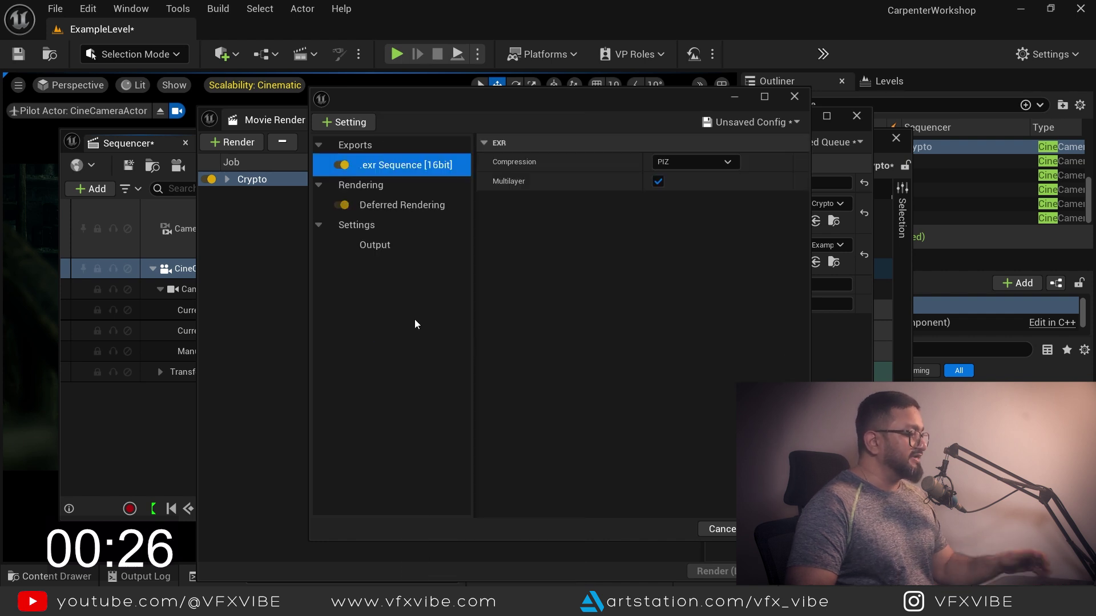
# - Add an Object Ids (Limited) pass with Include Translucent Objects ticked, then close the settings
pyautogui.click(341, 122)
pyautogui.scroll(-5, 478, 451)
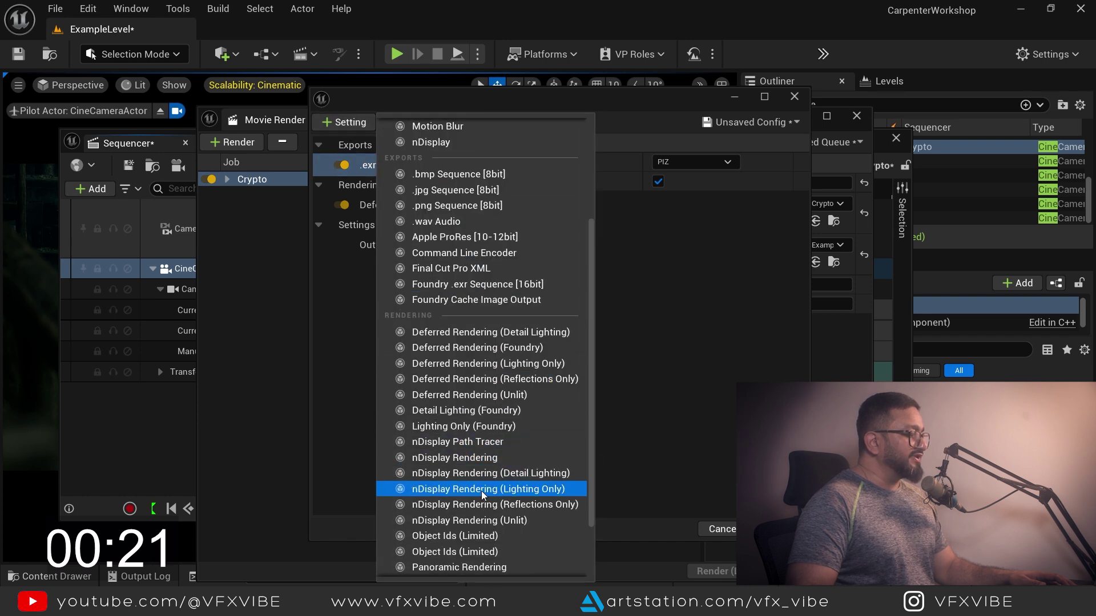
pyautogui.scroll(-3, 458, 477)
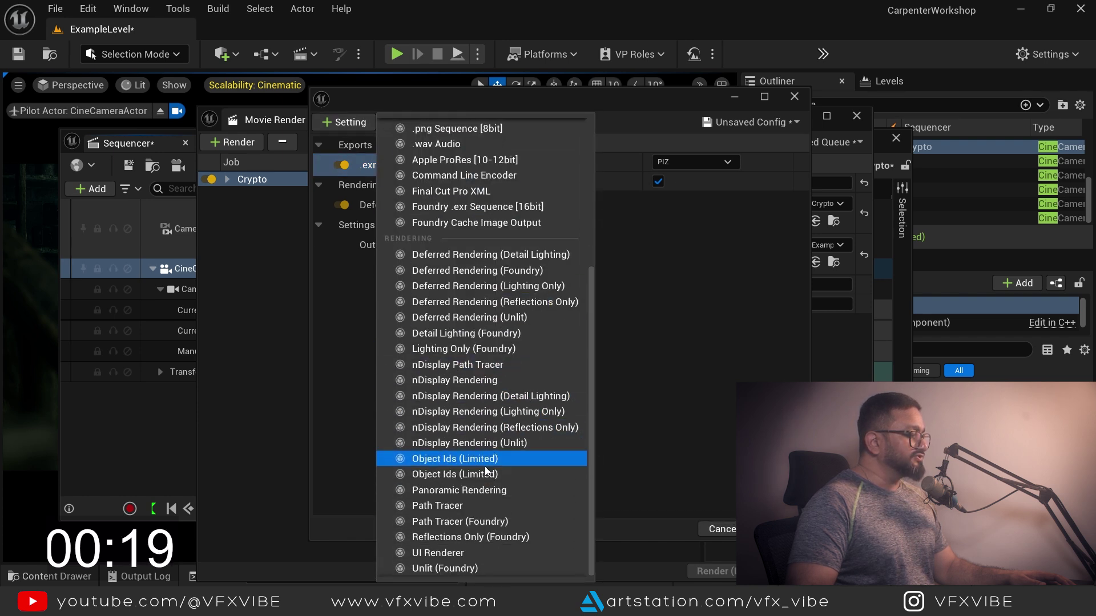
pyautogui.click(455, 459)
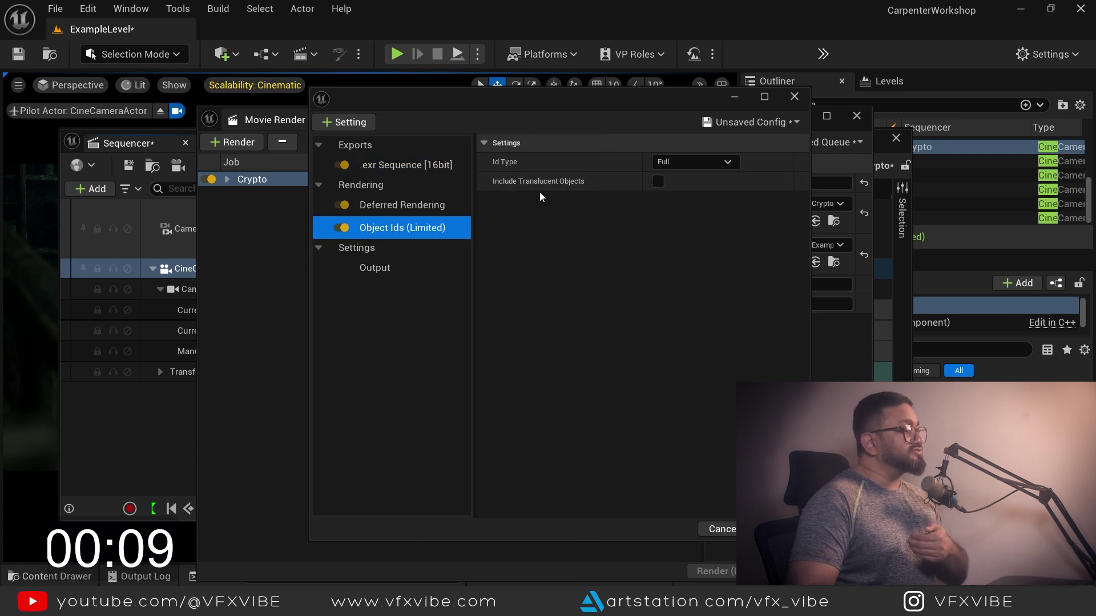
pyautogui.click(657, 182)
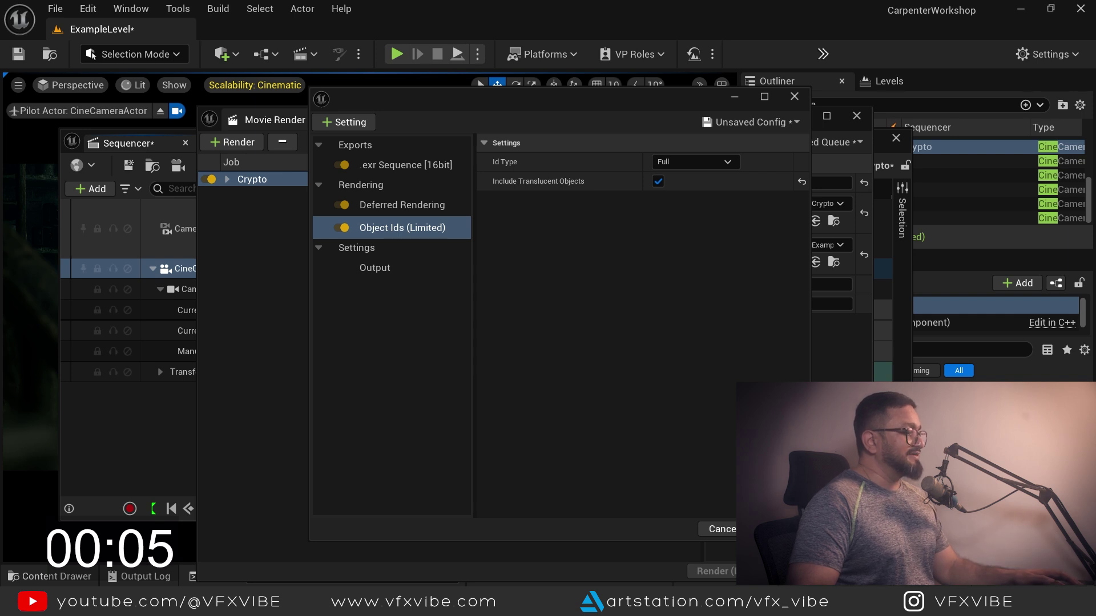
pyautogui.press('Escape')
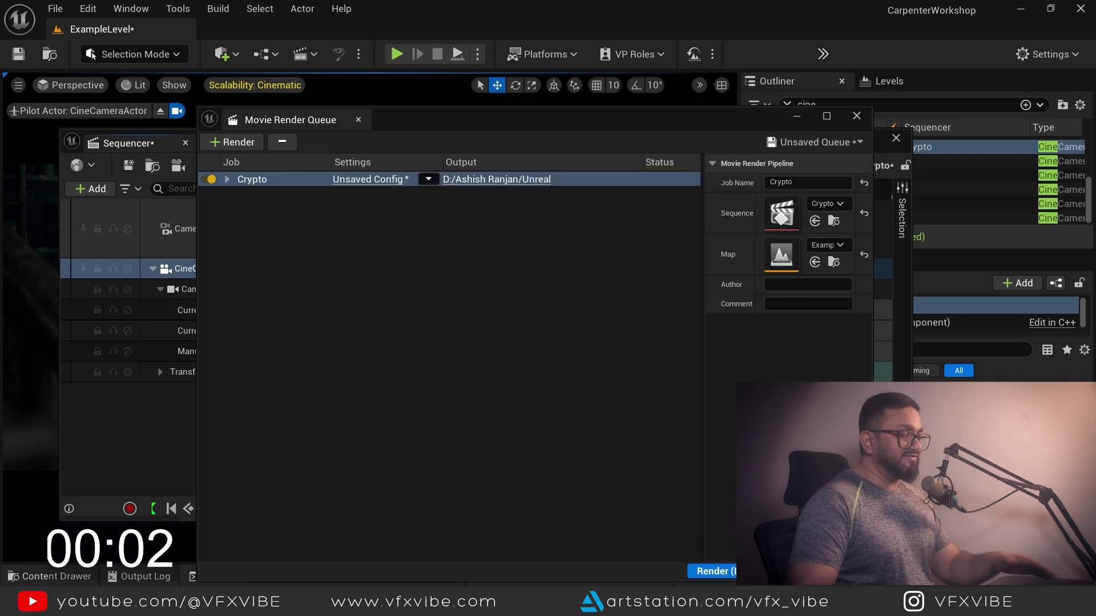
# - Render the Crypto job locally and view the rendered {Crypto}.0006.exr in NukeX's Read1
pyautogui.click(730, 576)
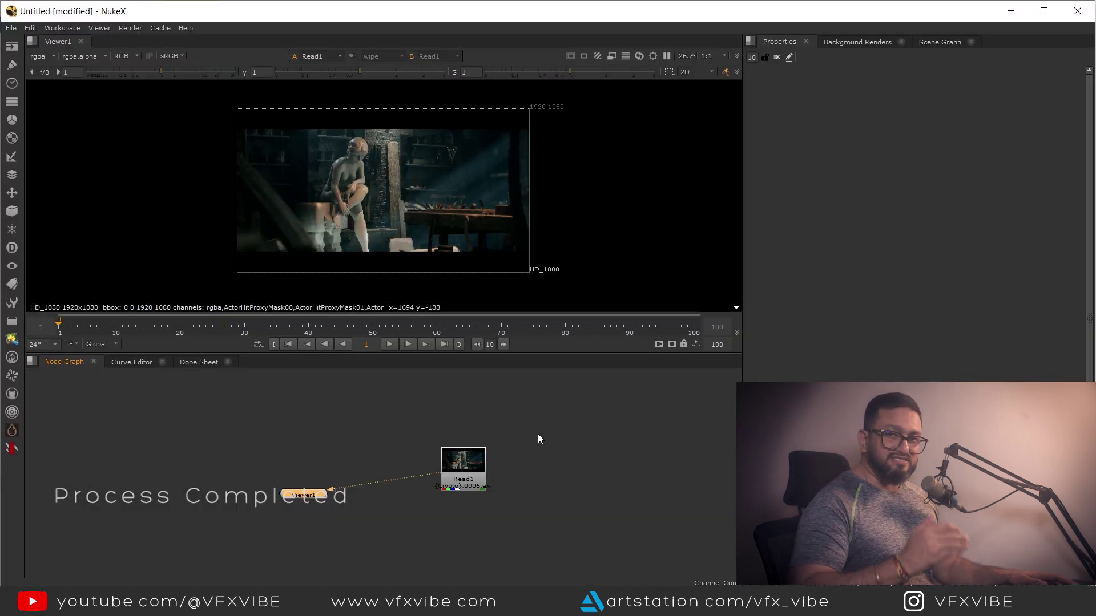
pyautogui.click(466, 474)
pyautogui.scroll(4, 437, 464)
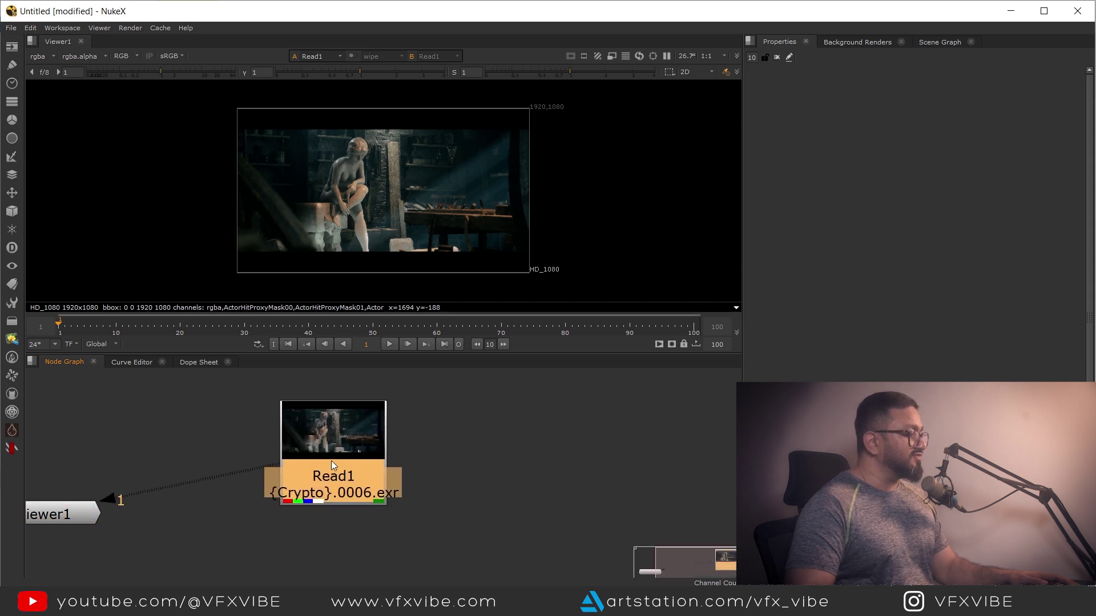
pyautogui.scroll(4, 433, 193)
pyautogui.click(511, 464)
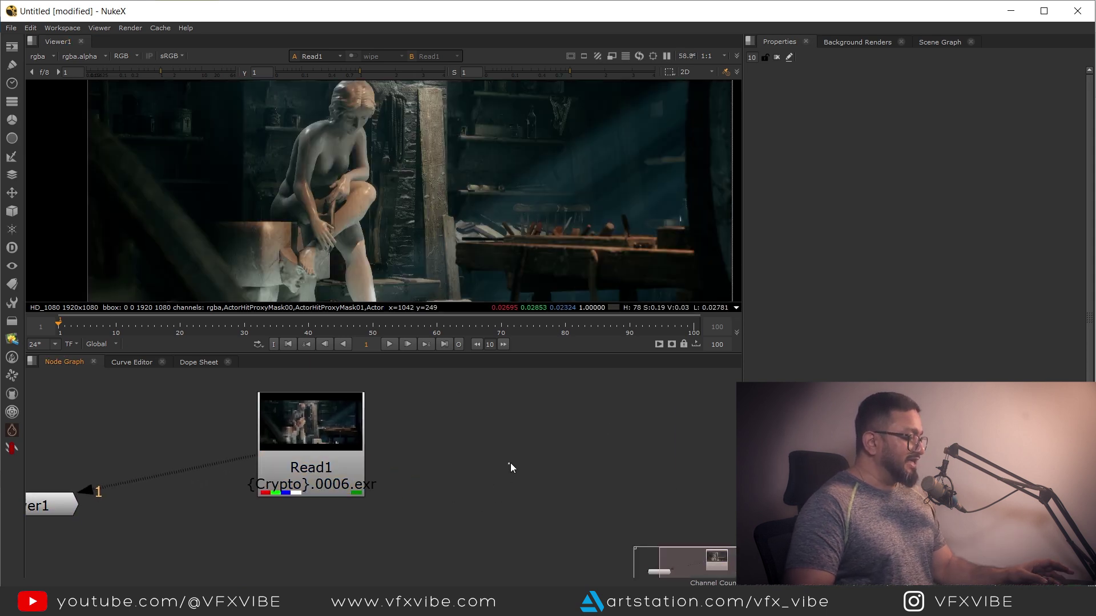
pyautogui.press('Tab')
# - Create Cryptomatte1 beside Read1, view it, and pick the statue into its matte
pyautogui.write('cry')
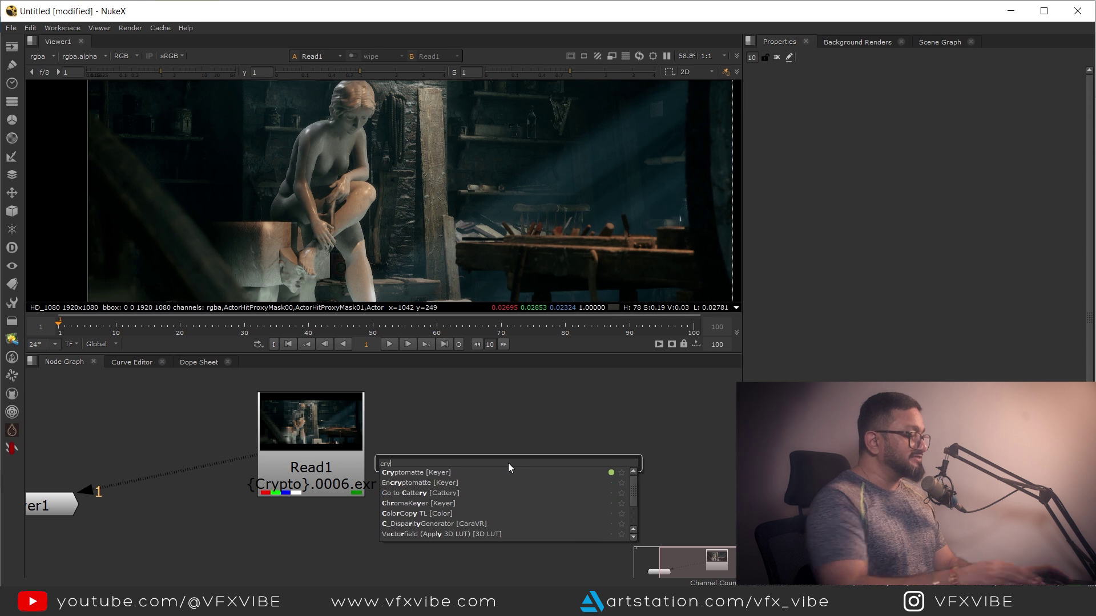
pyautogui.click(457, 472)
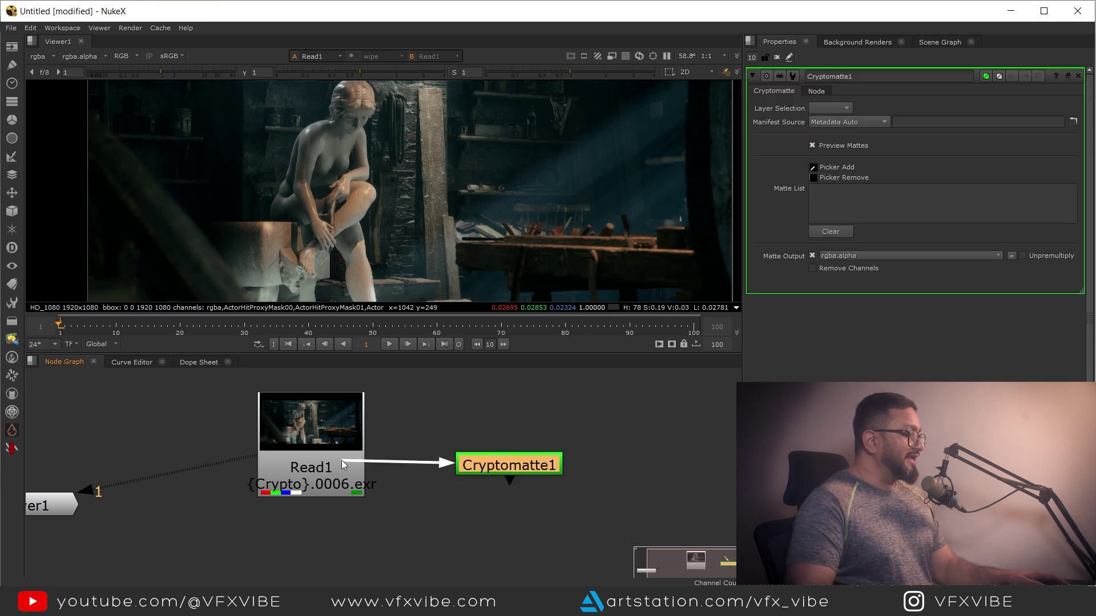
pyautogui.moveTo(499, 464); pyautogui.dragTo(594, 437)
pyautogui.press('1')
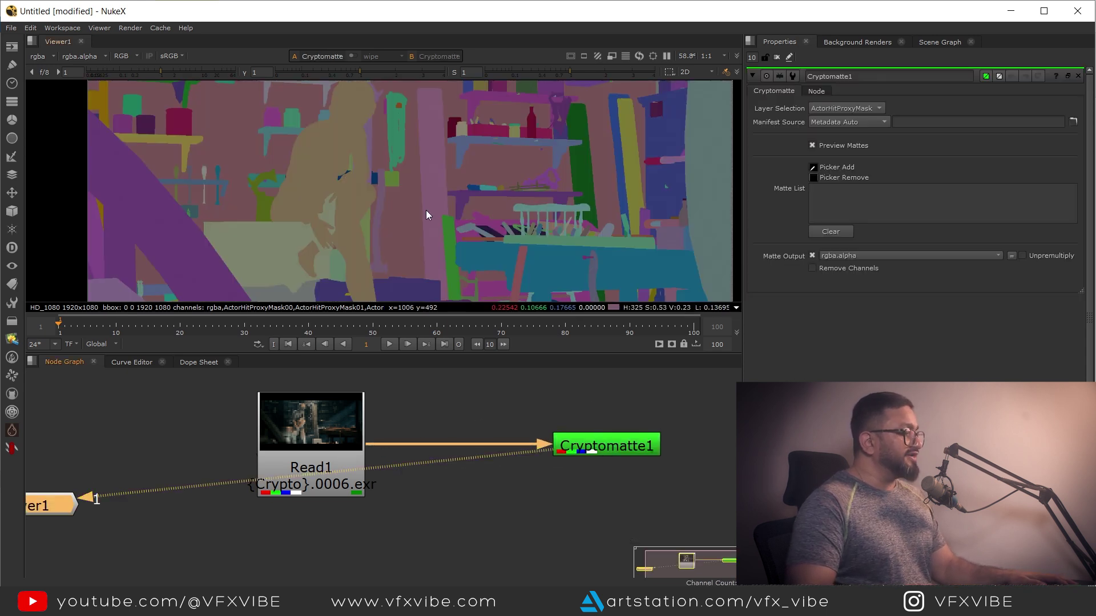
pyautogui.moveTo(425, 210); pyautogui.dragTo(458, 190, button='middle')
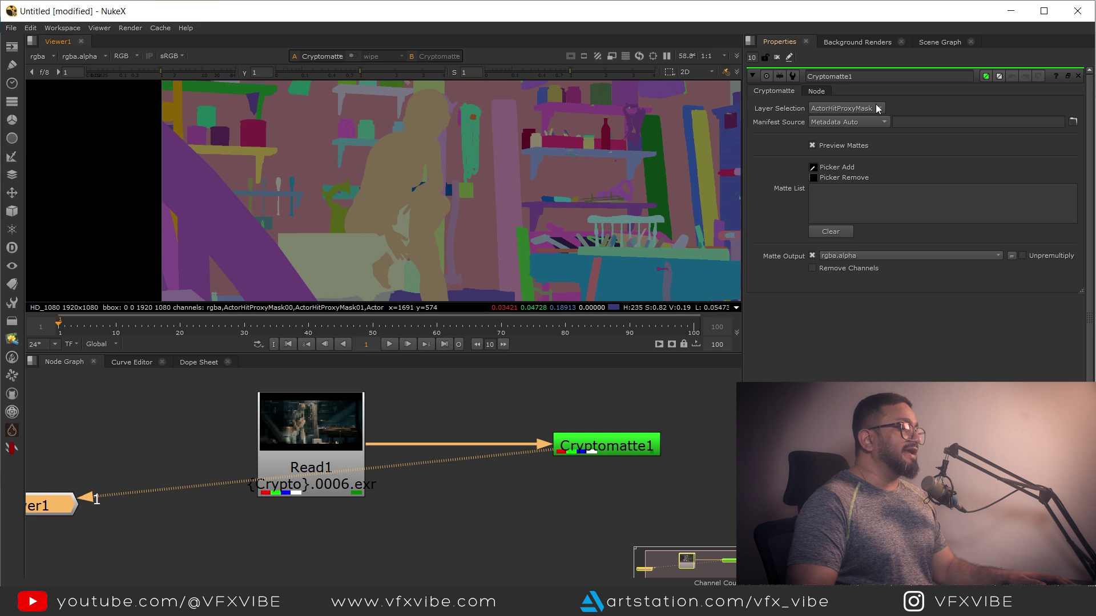
pyautogui.keyDown('ctrl'); pyautogui.click(434, 188); pyautogui.keyUp('ctrl')
pyautogui.scroll(3, 598, 221)
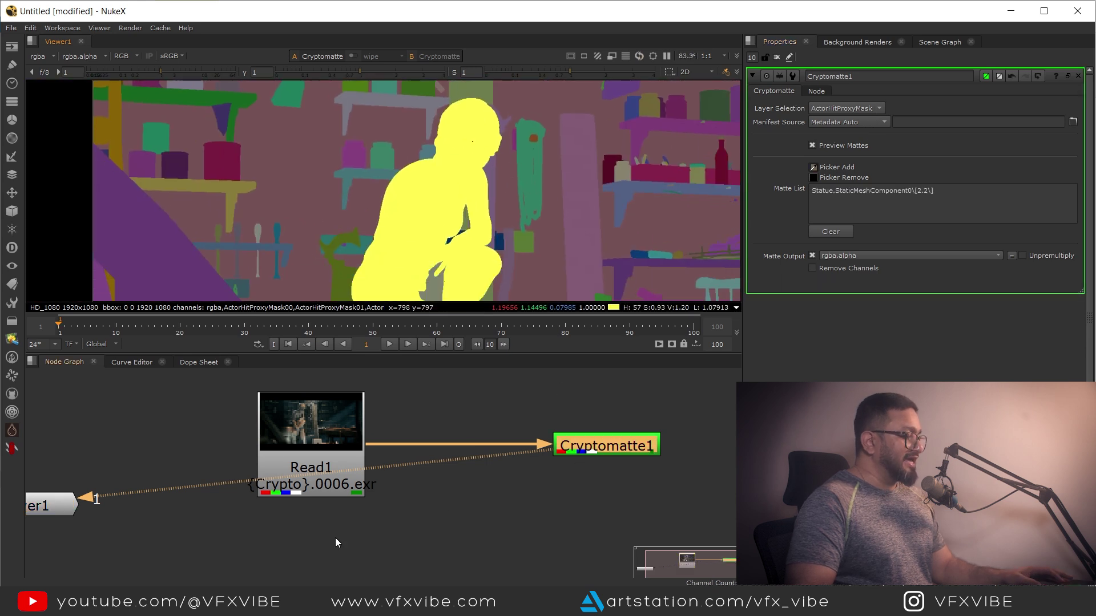
# - Add Grade1 after Read1 with its mask fed by Cryptomatte1, and view it
pyautogui.press('g')
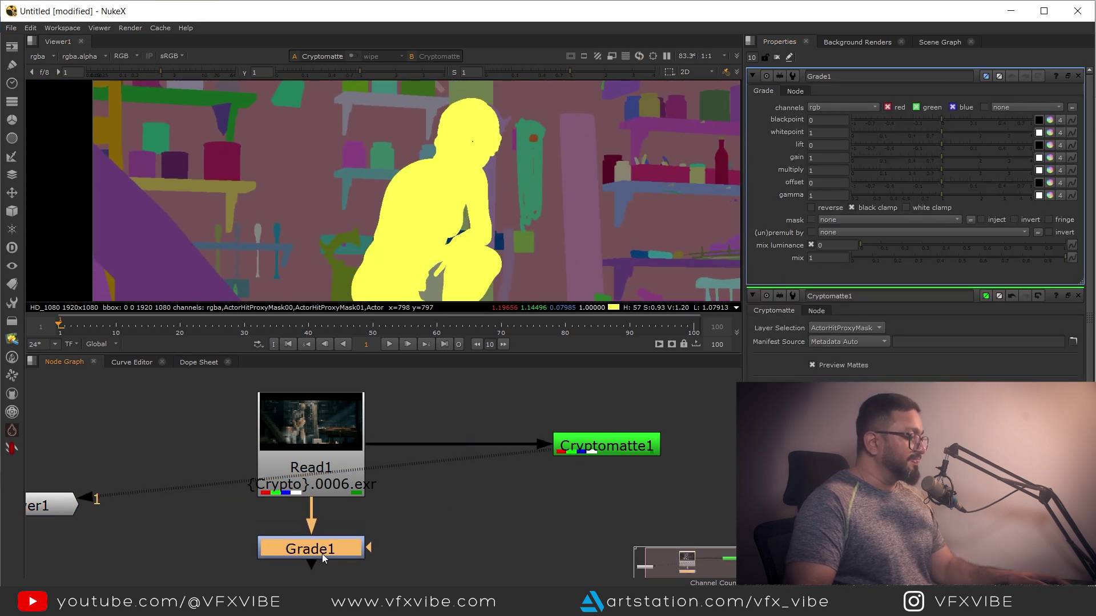
pyautogui.moveTo(371, 551); pyautogui.dragTo(570, 451)
pyautogui.press('1')
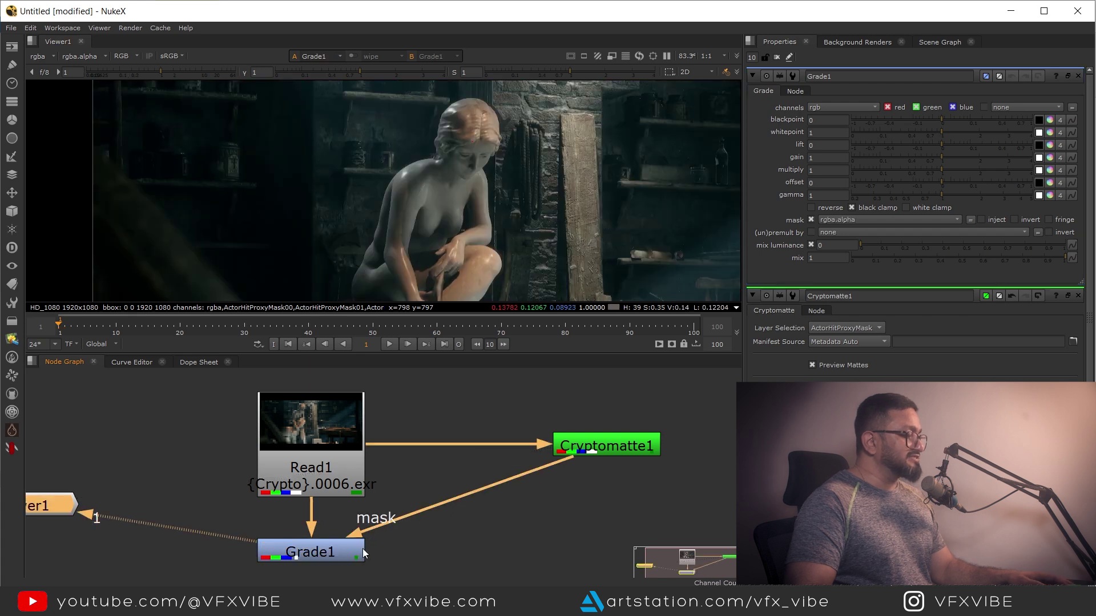
pyautogui.moveTo(363, 553); pyautogui.dragTo(371, 550)
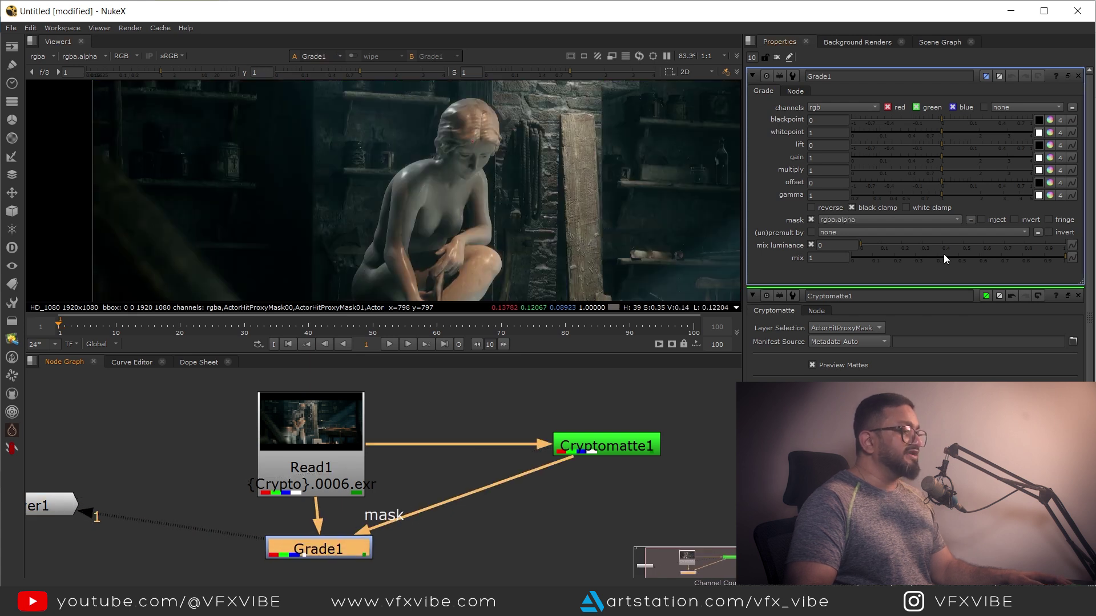
# - Set Grade1's gamma to 0.92 and gain to 1.26 to brighten the statue
pyautogui.click(943, 193)
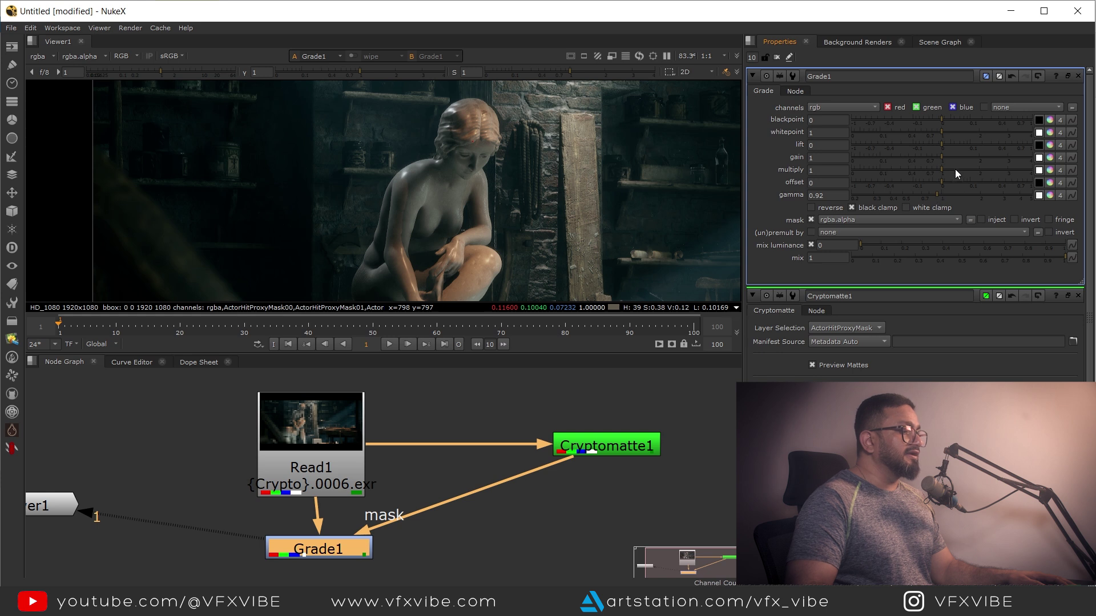
pyautogui.moveTo(946, 159); pyautogui.dragTo(952, 158)
pyautogui.scroll(-2, 573, 204)
pyautogui.scroll(2, 571, 201)
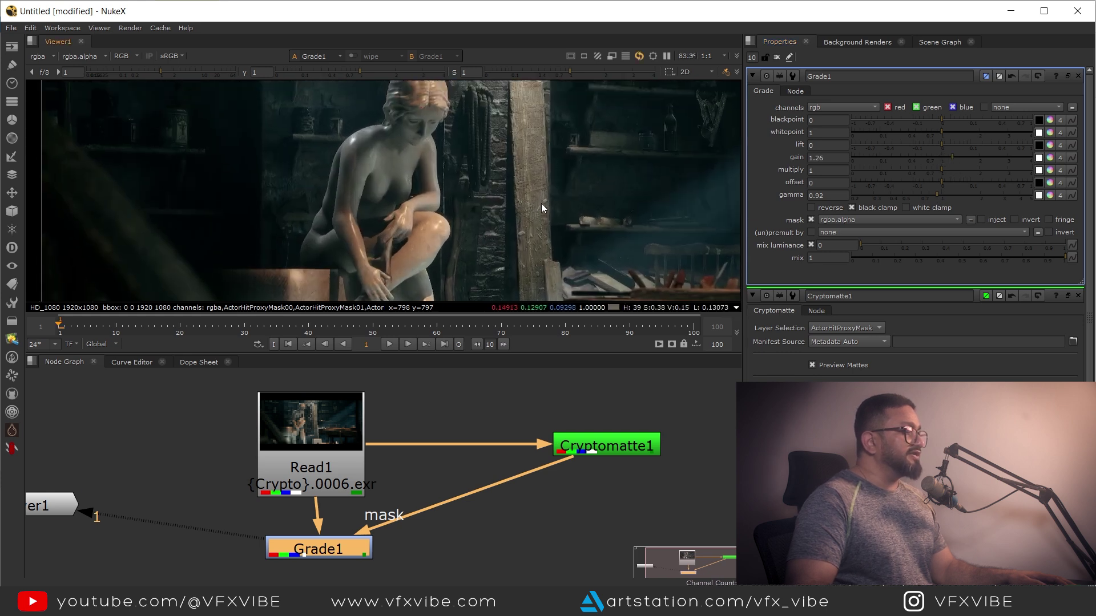
pyautogui.moveTo(571, 463); pyautogui.dragTo(478, 413, button='middle')
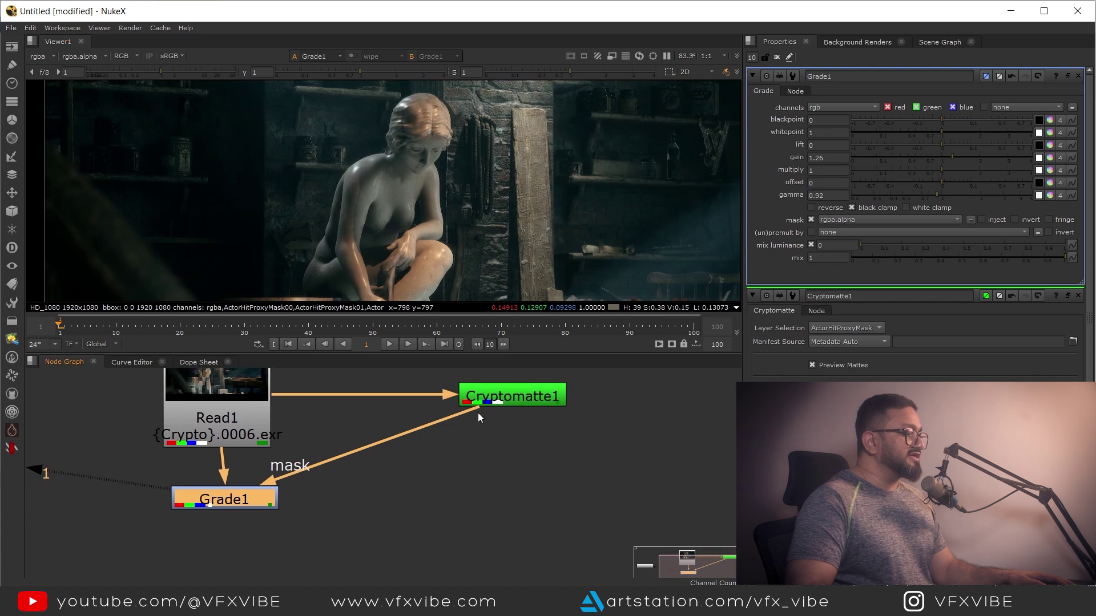
pyautogui.click(531, 461)
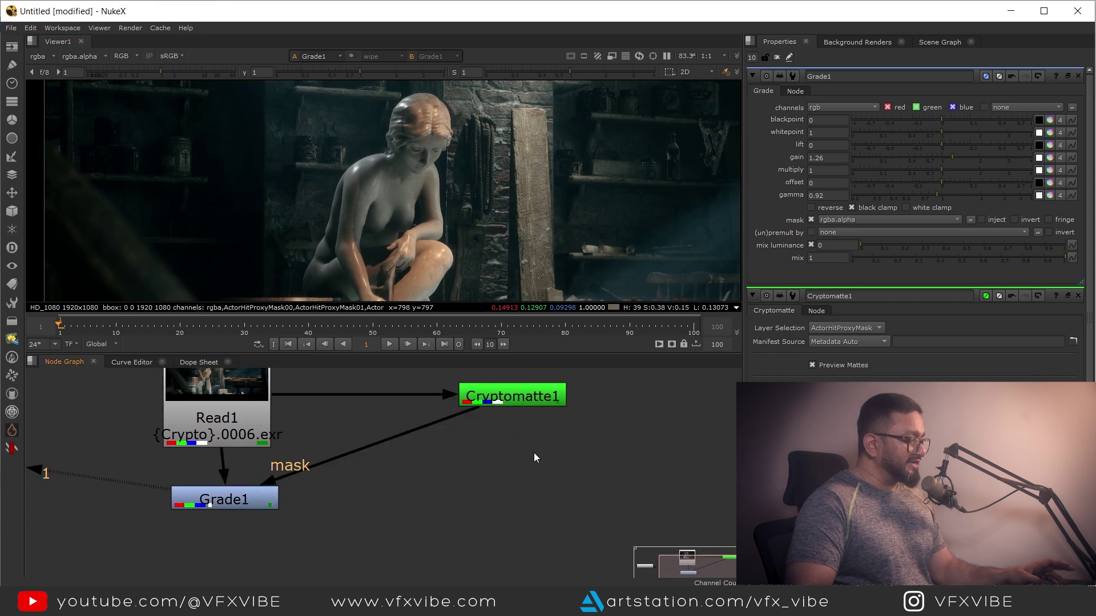
# - Create Cryptomatte2 fed by Read1 and pick the wooden pillar into its matte
pyautogui.press('Tab')
pyautogui.write('crypto')
pyautogui.press('Return')
pyautogui.moveTo(524, 440); pyautogui.dragTo(531, 475)
pyautogui.press('1')
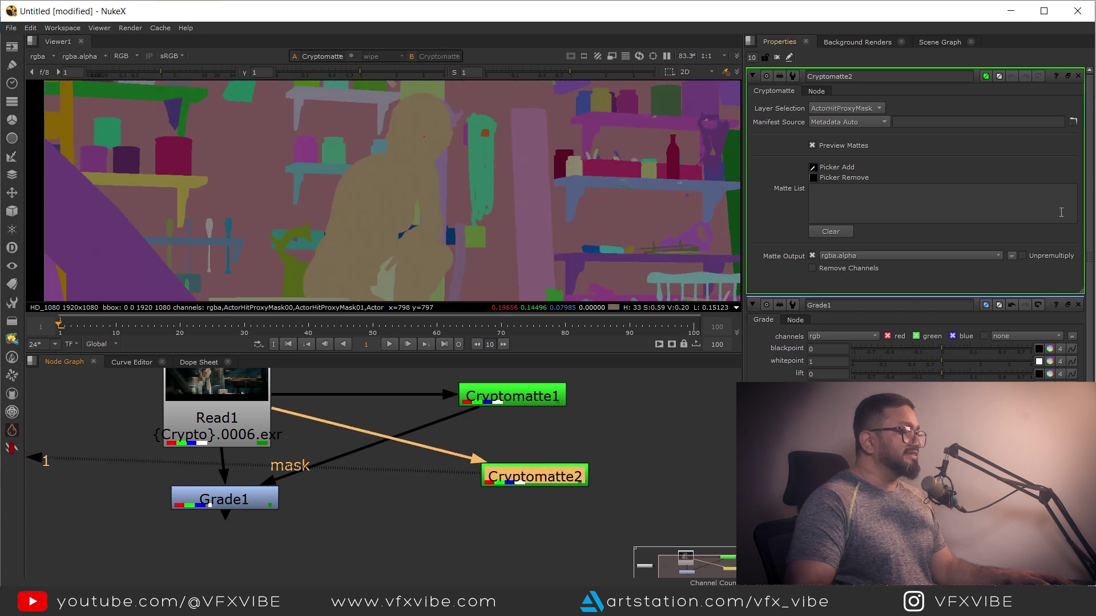
pyautogui.keyDown('ctrl'); pyautogui.click(529, 165); pyautogui.keyUp('ctrl')
# - Add Grade2 under Grade1, masked by Cryptomatte2, and lower its gain to 0.56
pyautogui.moveTo(459, 504); pyautogui.dragTo(286, 509, button='middle')
pyautogui.press('g')
pyautogui.moveTo(285, 508); pyautogui.dragTo(594, 429)
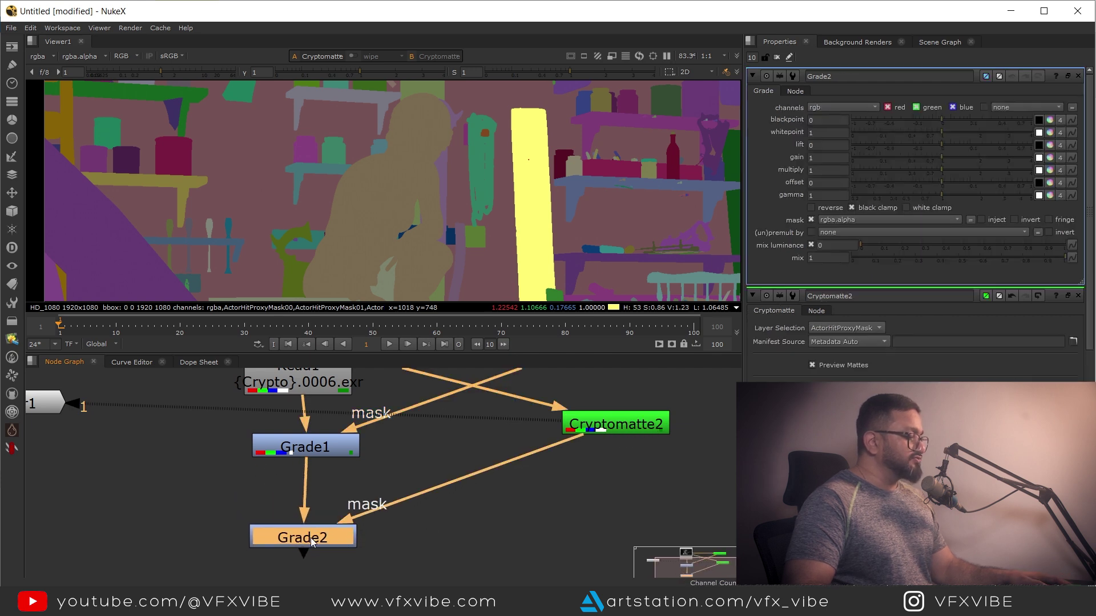
pyautogui.moveTo(311, 537); pyautogui.dragTo(318, 541)
pyautogui.press('1')
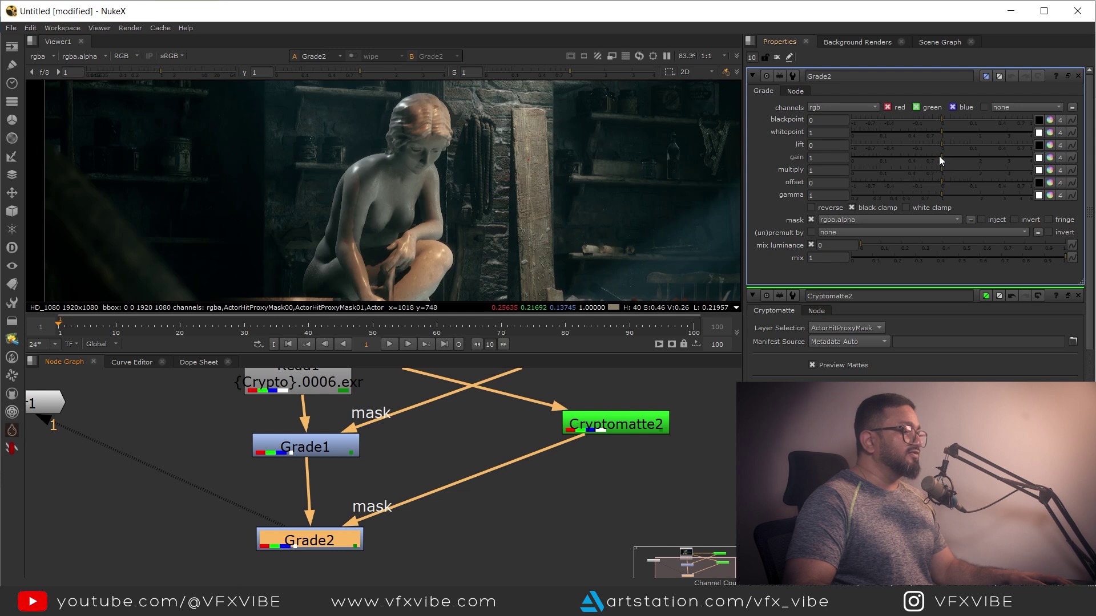
pyautogui.moveTo(939, 156); pyautogui.dragTo(919, 156)
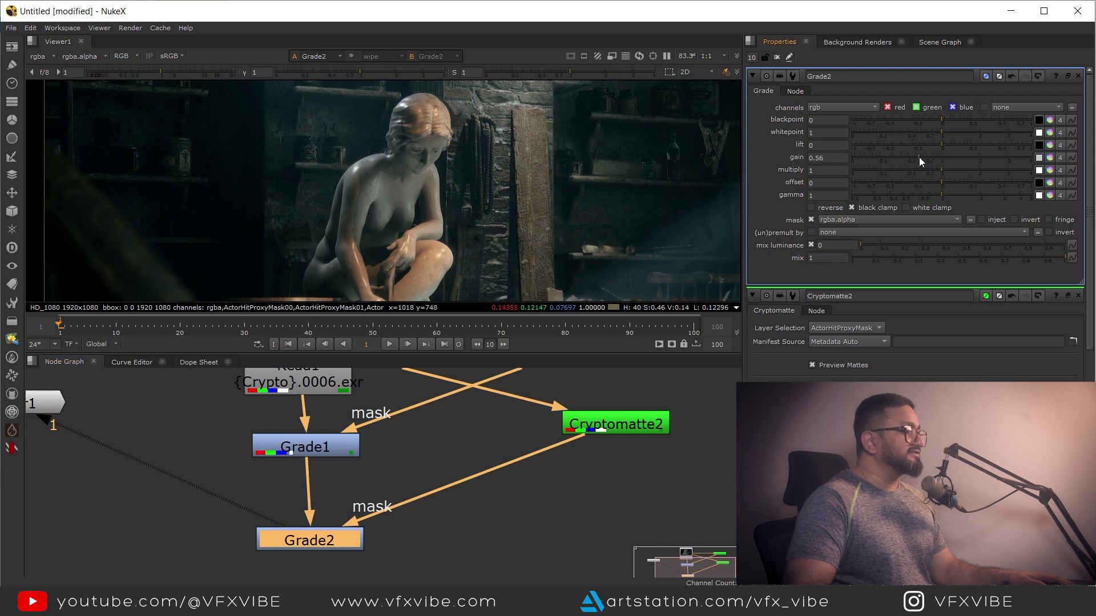
pyautogui.press('space')
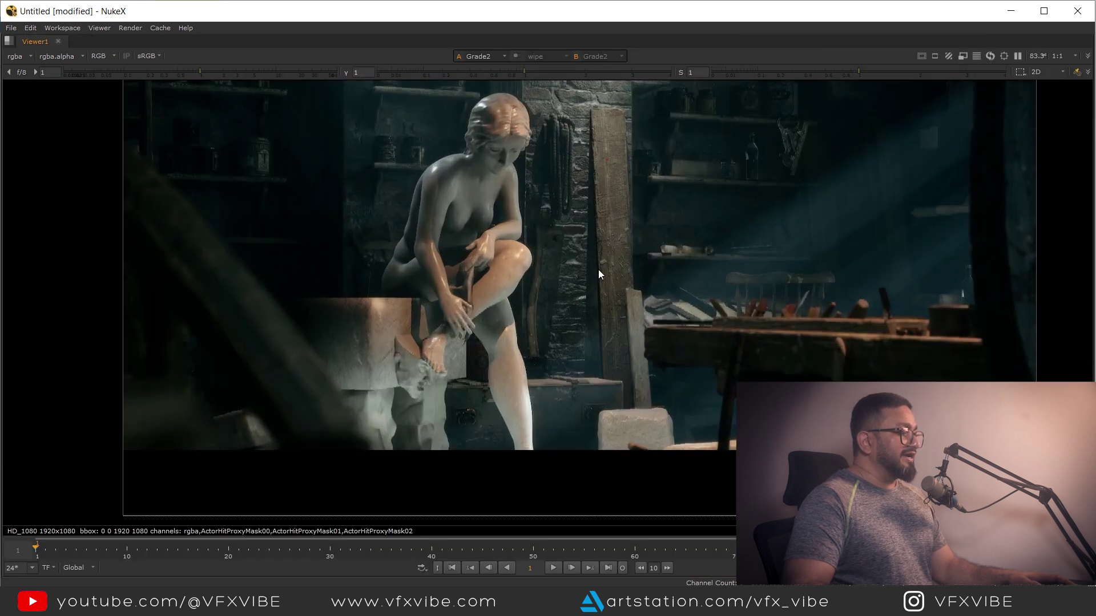